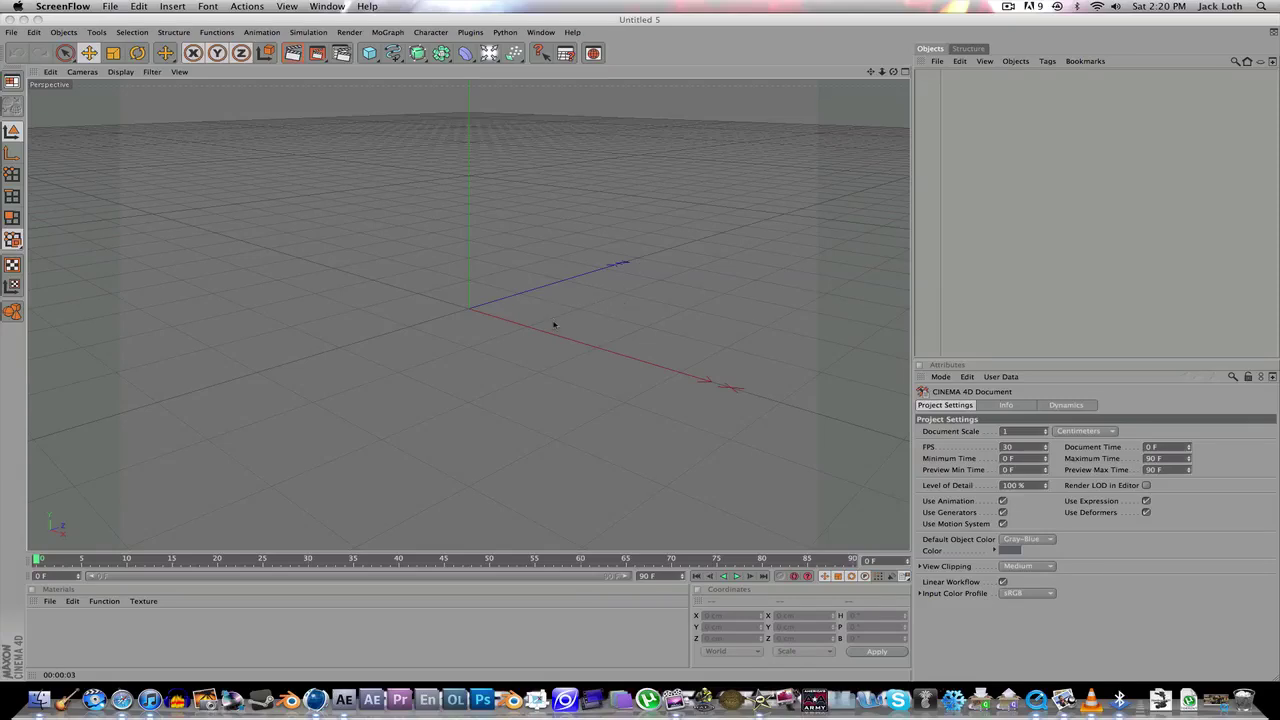
# - Tilt the view down over the empty grid of the new scene
pyautogui.moveTo(586, 318)
pyautogui.keyDown('alt'); pyautogui.mouseDown()
pyautogui.moveTo(590, 300)
pyautogui.moveTo(595, 310)
pyautogui.moveTo(565, 318)
pyautogui.mouseUp(); pyautogui.keyUp('alt')
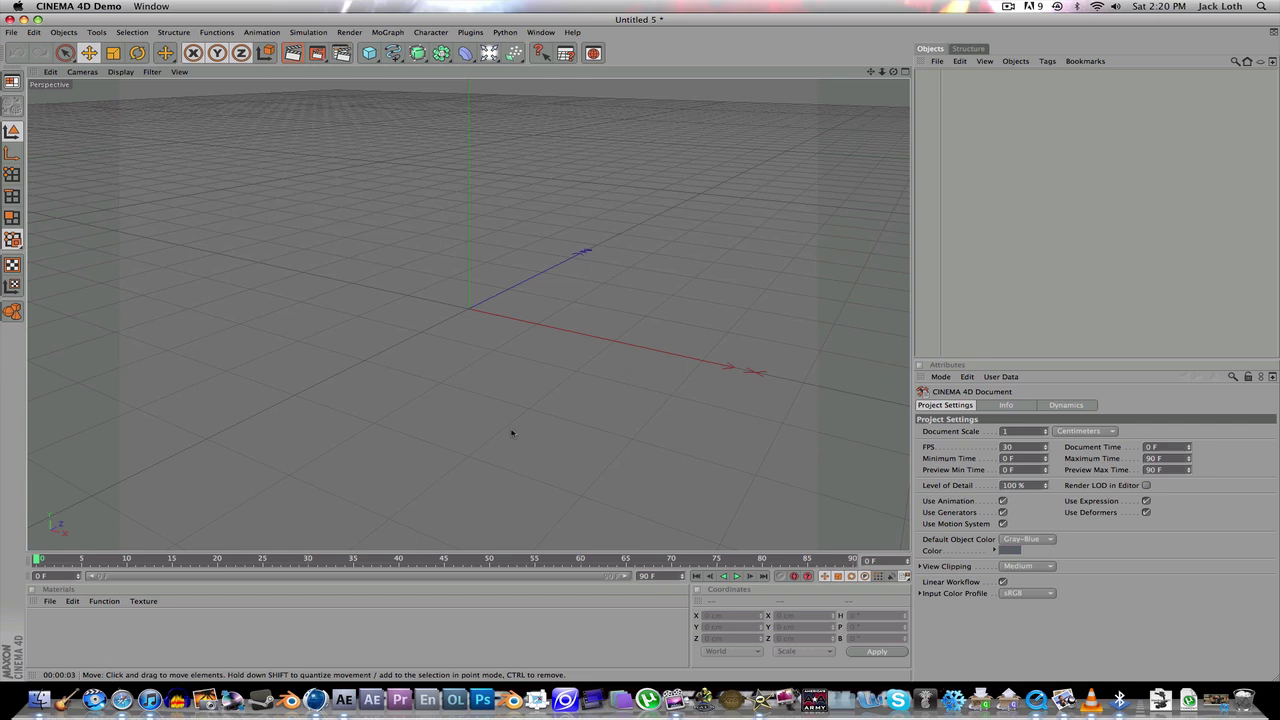
# - Add a floor and a cube, raising the cube above the floor
pyautogui.moveTo(489, 53); pyautogui.dragTo(626, 154)
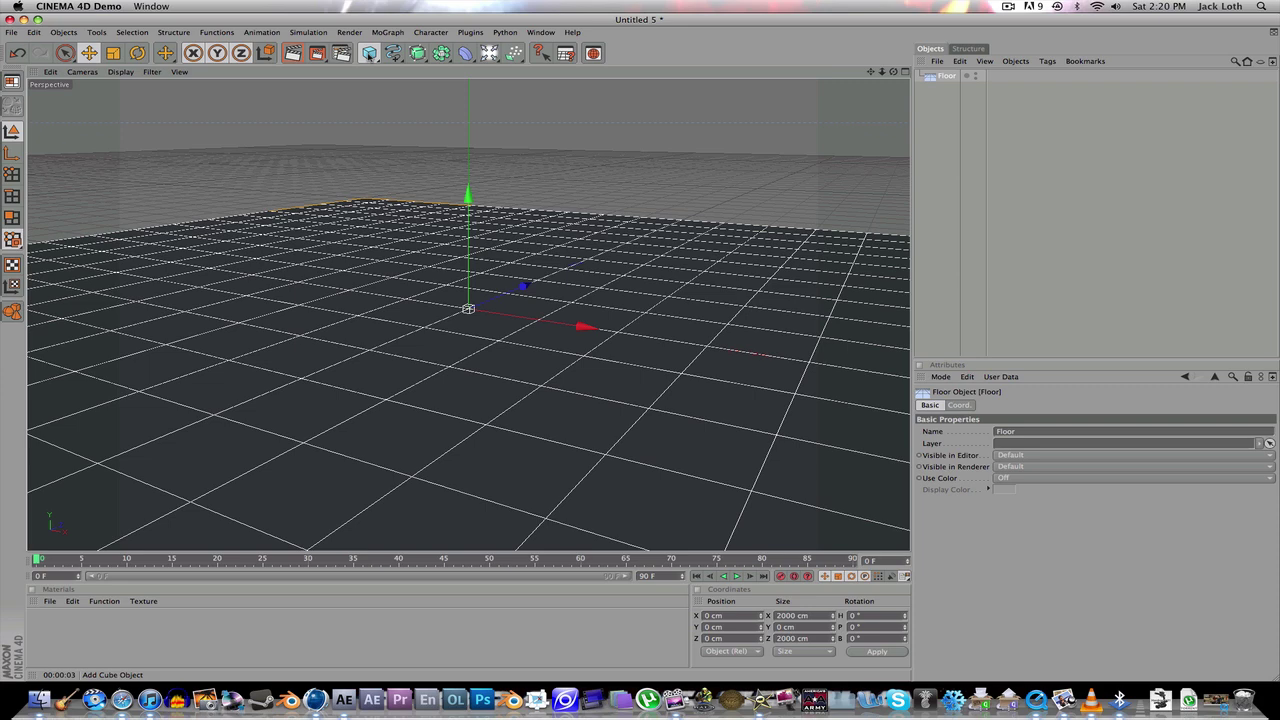
pyautogui.click(369, 53)
pyautogui.moveTo(476, 197); pyautogui.dragTo(476, 119)
# - Resize the cube into a 452 × 225 × 88 cm slab and lift it slightly higher
pyautogui.keyDown('alt'); pyautogui.moveTo(386, 287); pyautogui.dragTo(742, 467); pyautogui.keyUp('alt')
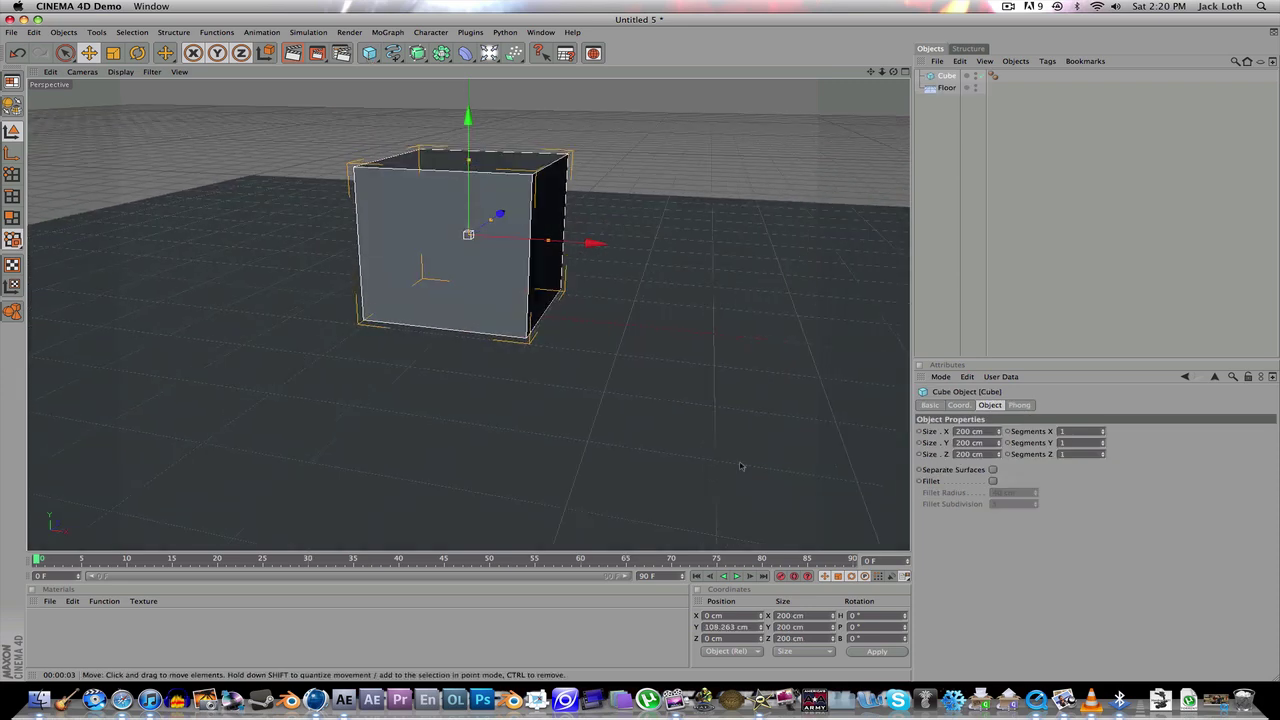
pyautogui.moveTo(998, 454); pyautogui.dragTo(997, 423)
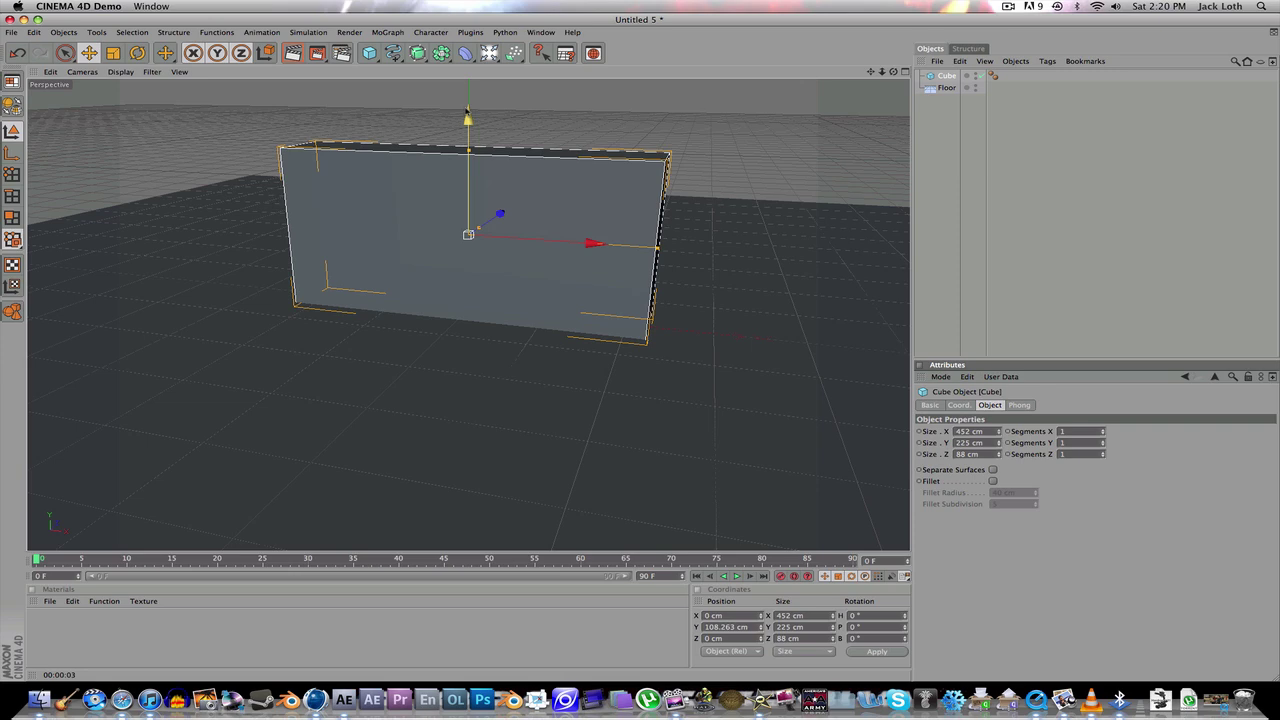
pyautogui.moveTo(468, 190); pyautogui.dragTo(468, 178)
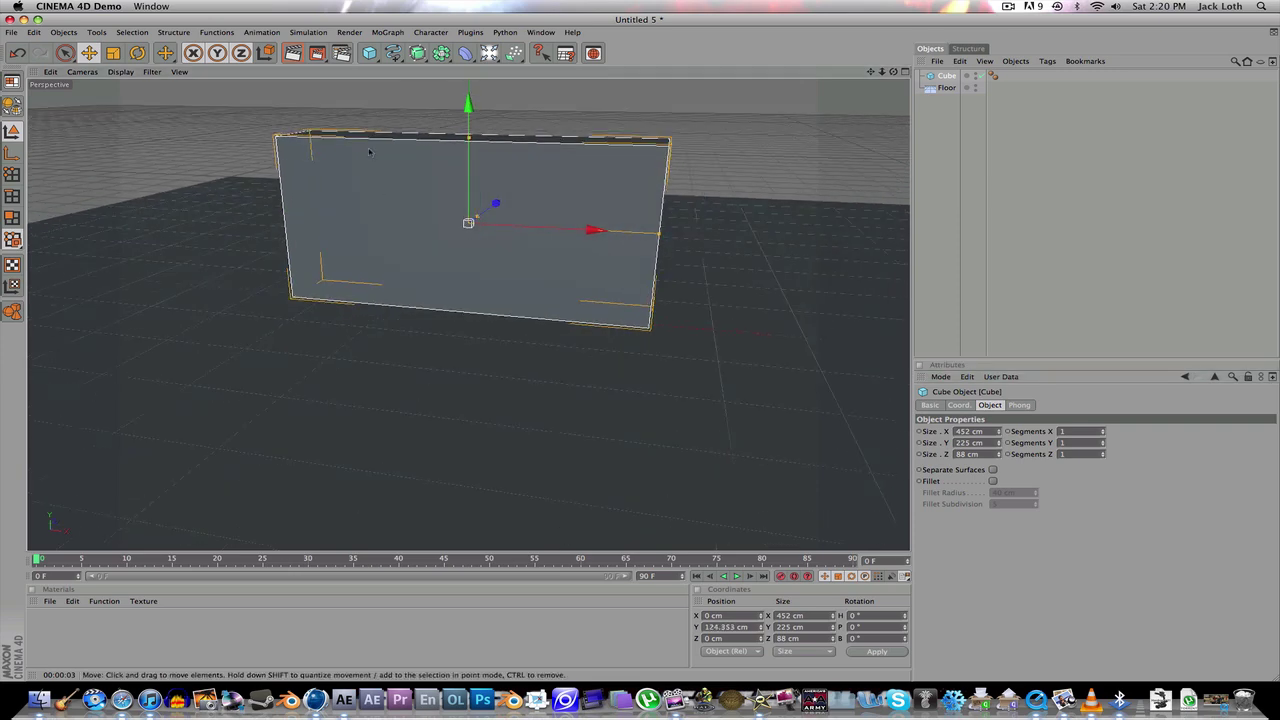
# - Fracture the cube into 66 Voronoi pieces with the Thrausi plugin
pyautogui.click(470, 32)
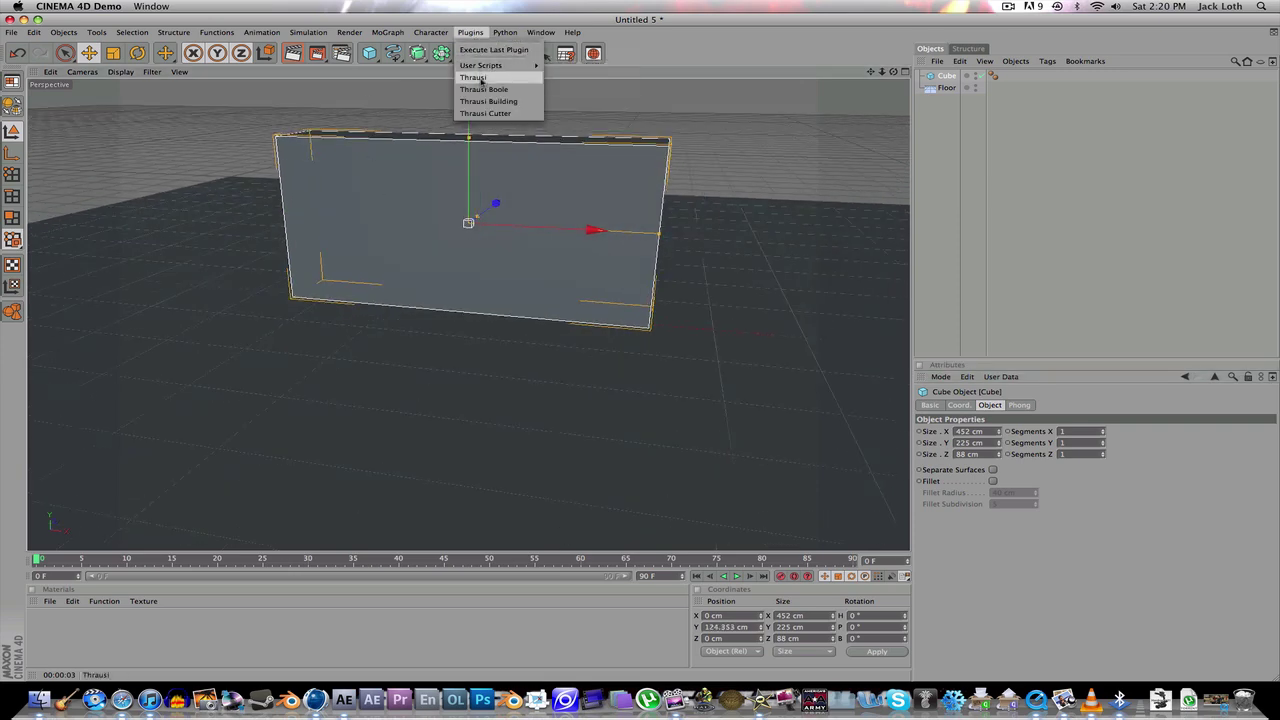
pyautogui.click(474, 77)
pyautogui.write('66')
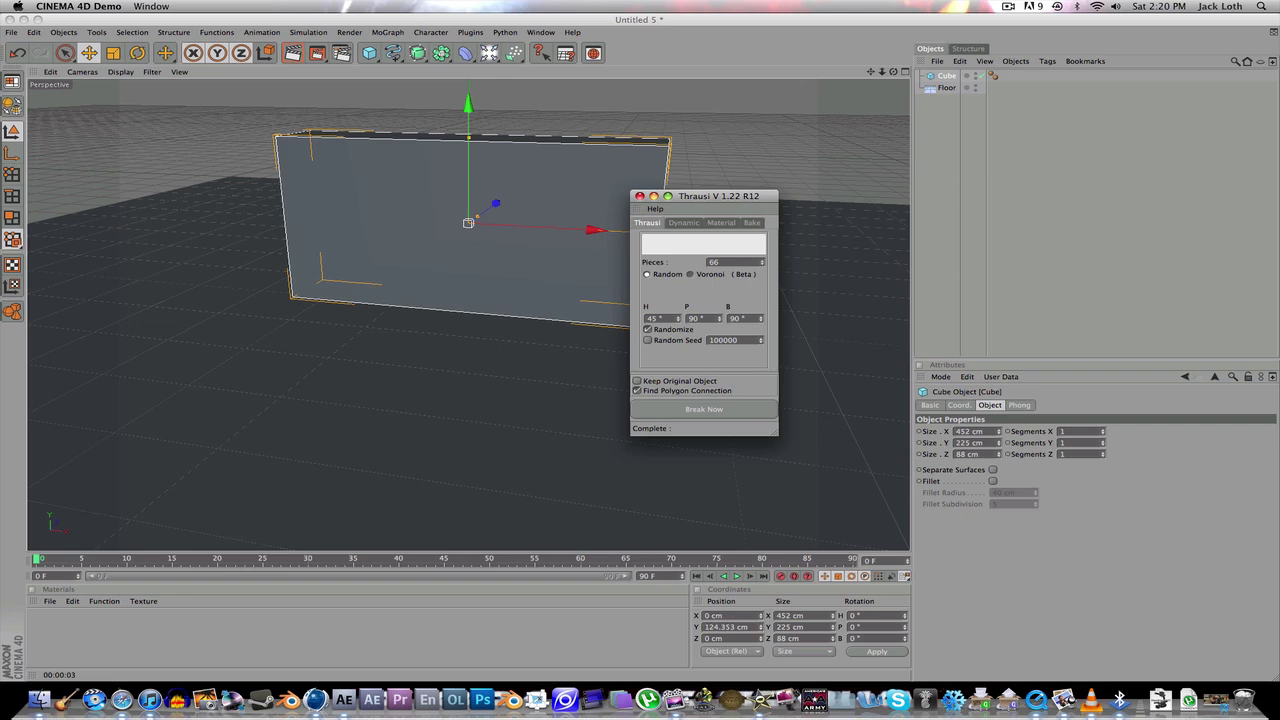
pyautogui.click(715, 408)
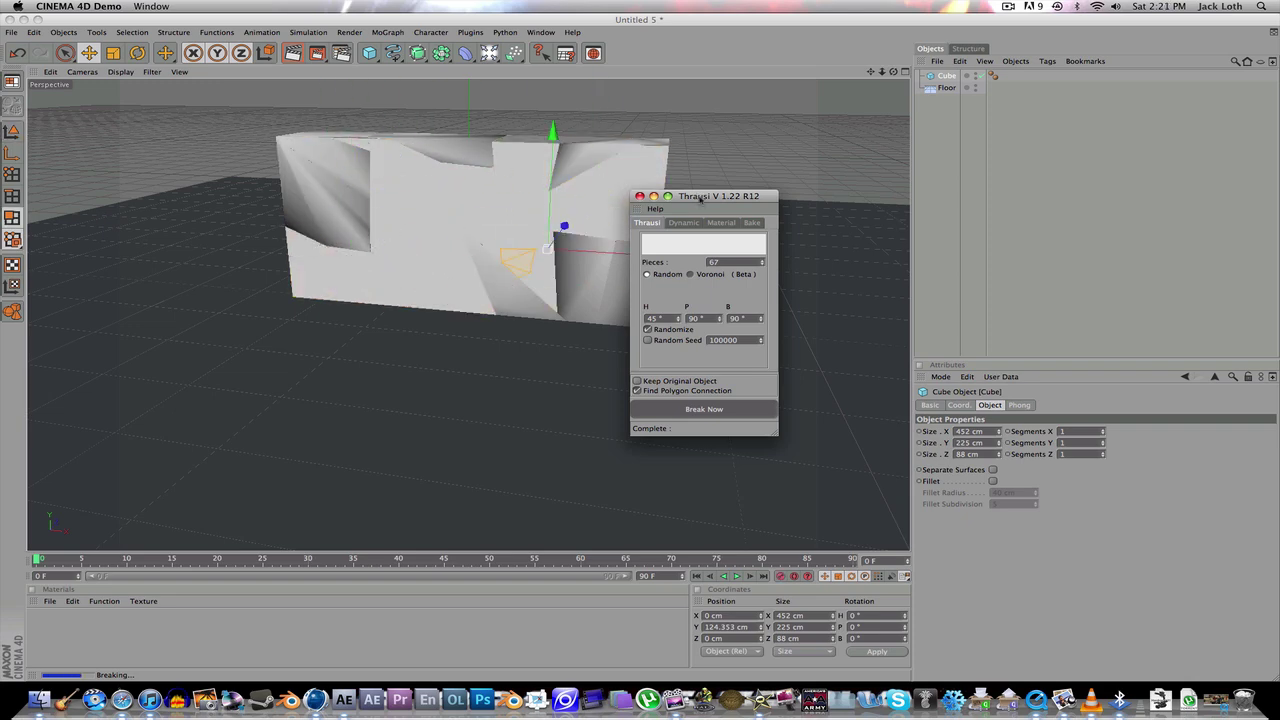
# - Close Thrausi and give the floor a Dynamics Body tag
pyautogui.click(639, 196)
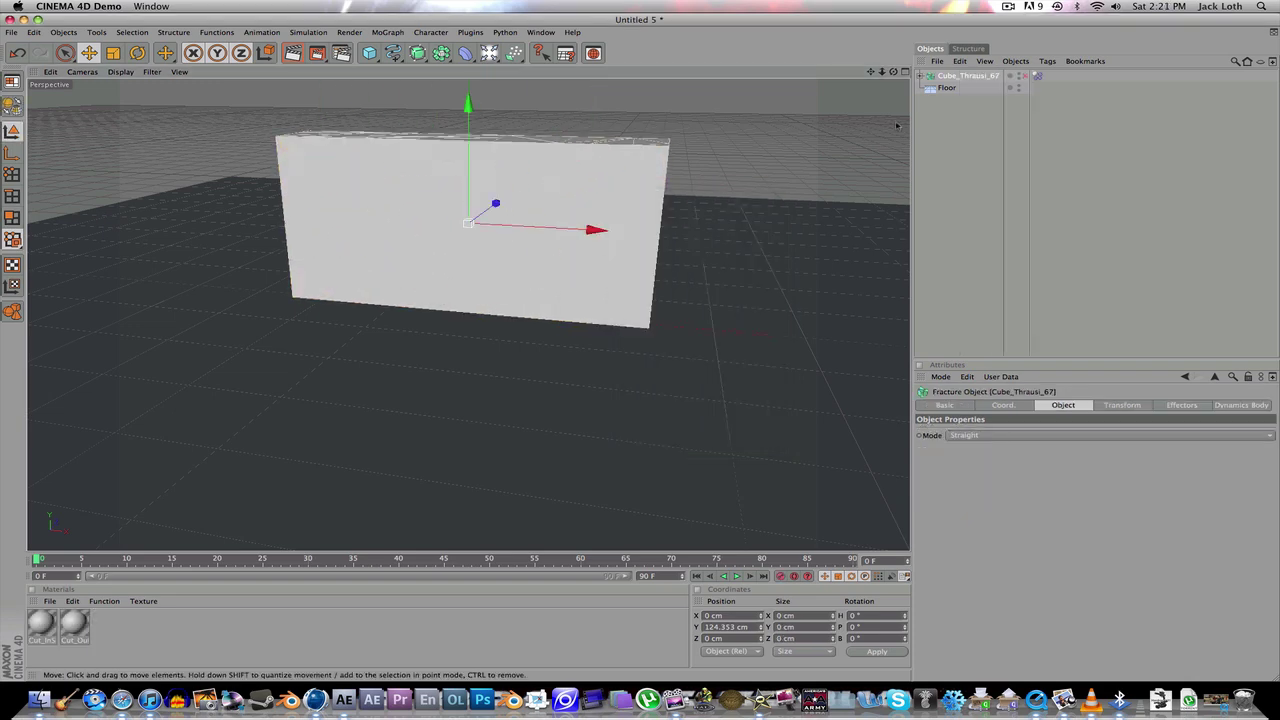
pyautogui.click(950, 88)
pyautogui.click(1045, 61)
pyautogui.moveTo(1064, 126)
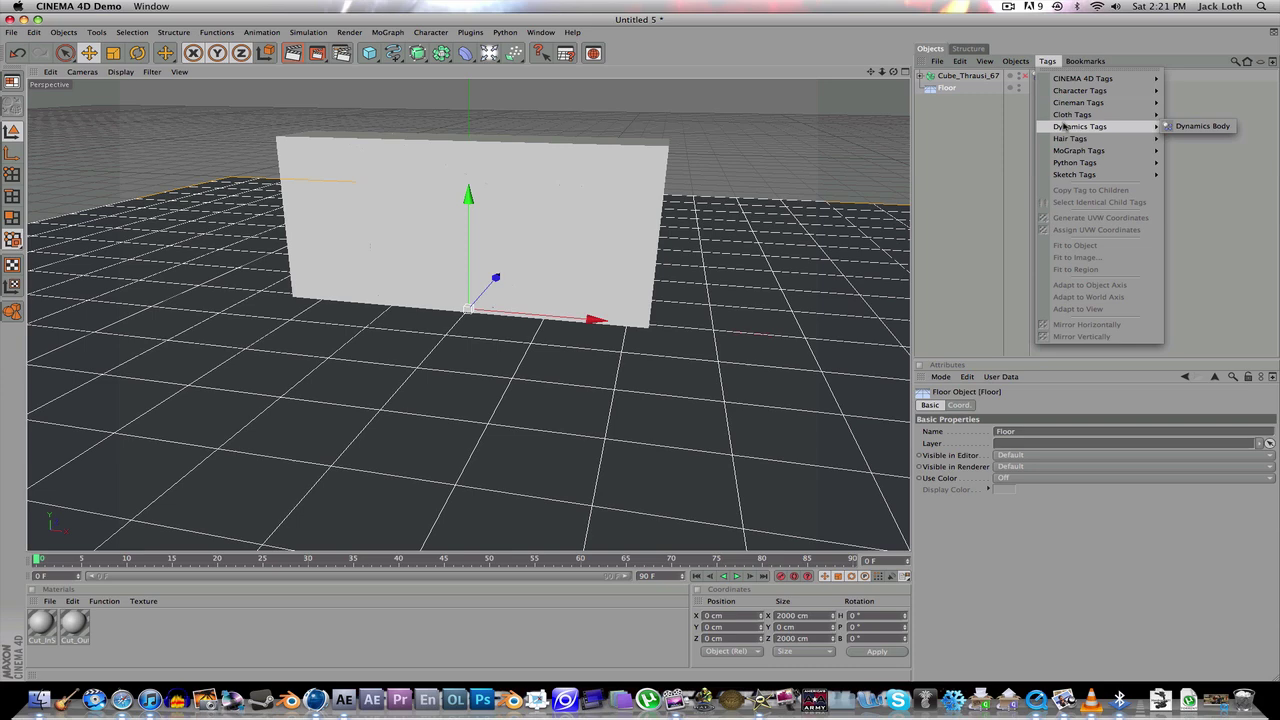
pyautogui.click(1190, 127)
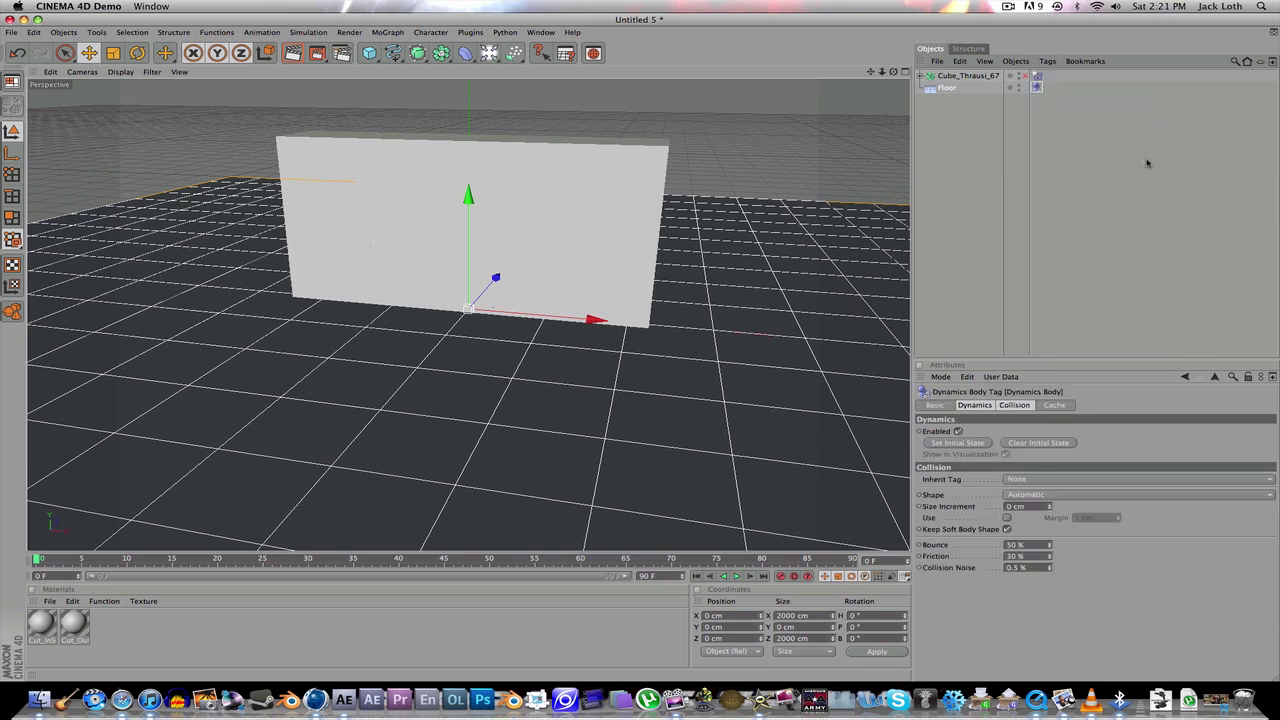
# - Set the wall fragments' dynamics trigger to On Collision
pyautogui.click(1037, 76)
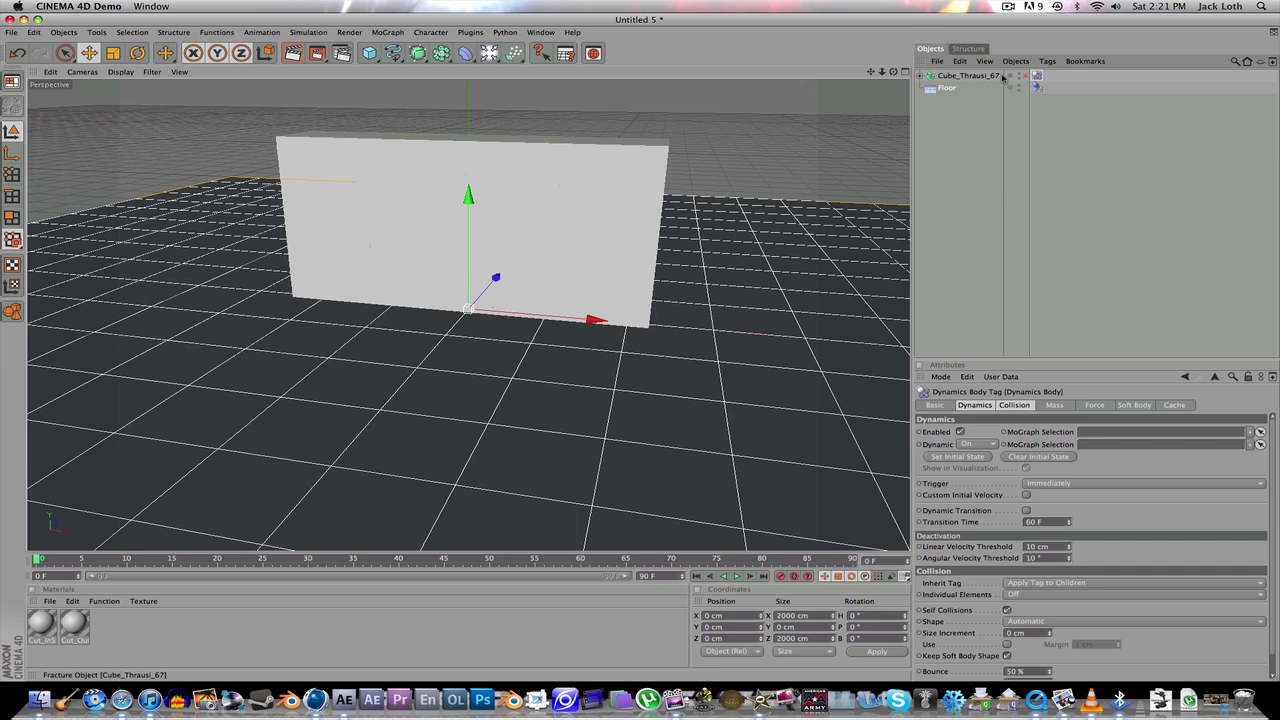
pyautogui.click(1045, 489)
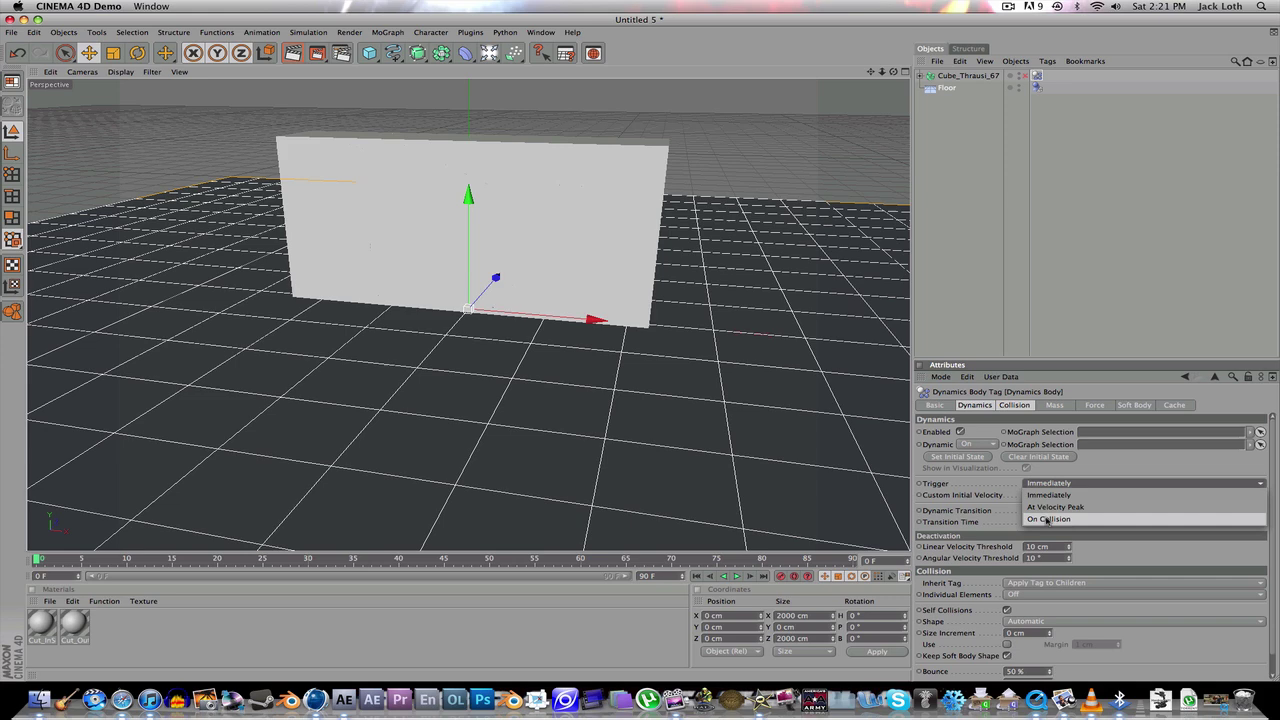
pyautogui.click(1047, 520)
pyautogui.keyDown('alt'); pyautogui.moveTo(546, 420); pyautogui.dragTo(453, 200); pyautogui.keyUp('alt')
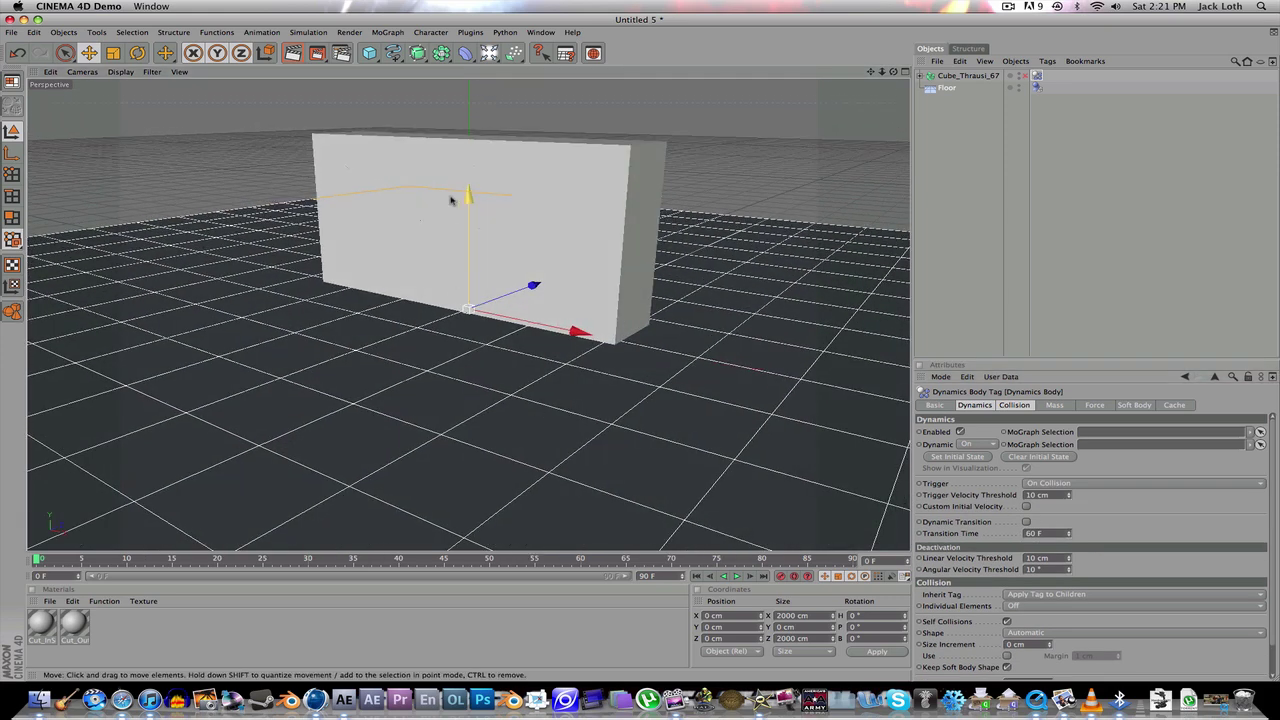
# - Add a sphere beside the wall with a 36 cm radius
pyautogui.moveTo(369, 53); pyautogui.dragTo(455, 70)
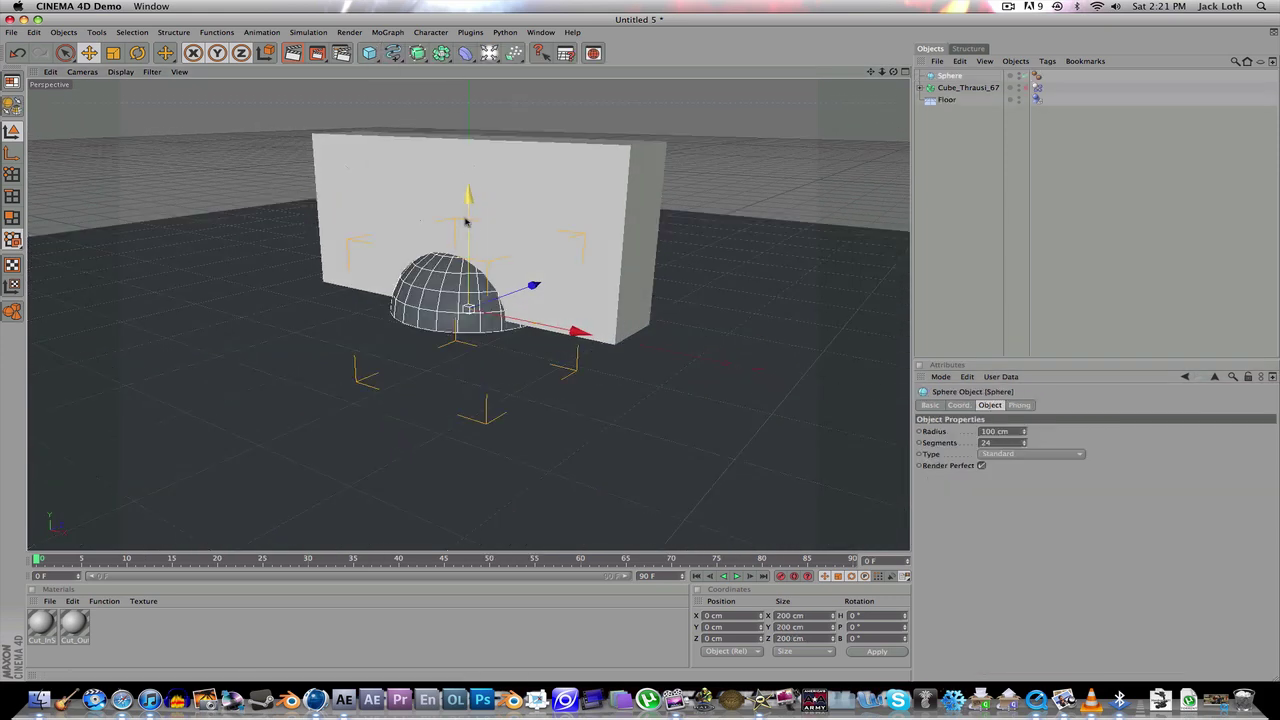
pyautogui.moveTo(480, 410); pyautogui.dragTo(486, 251)
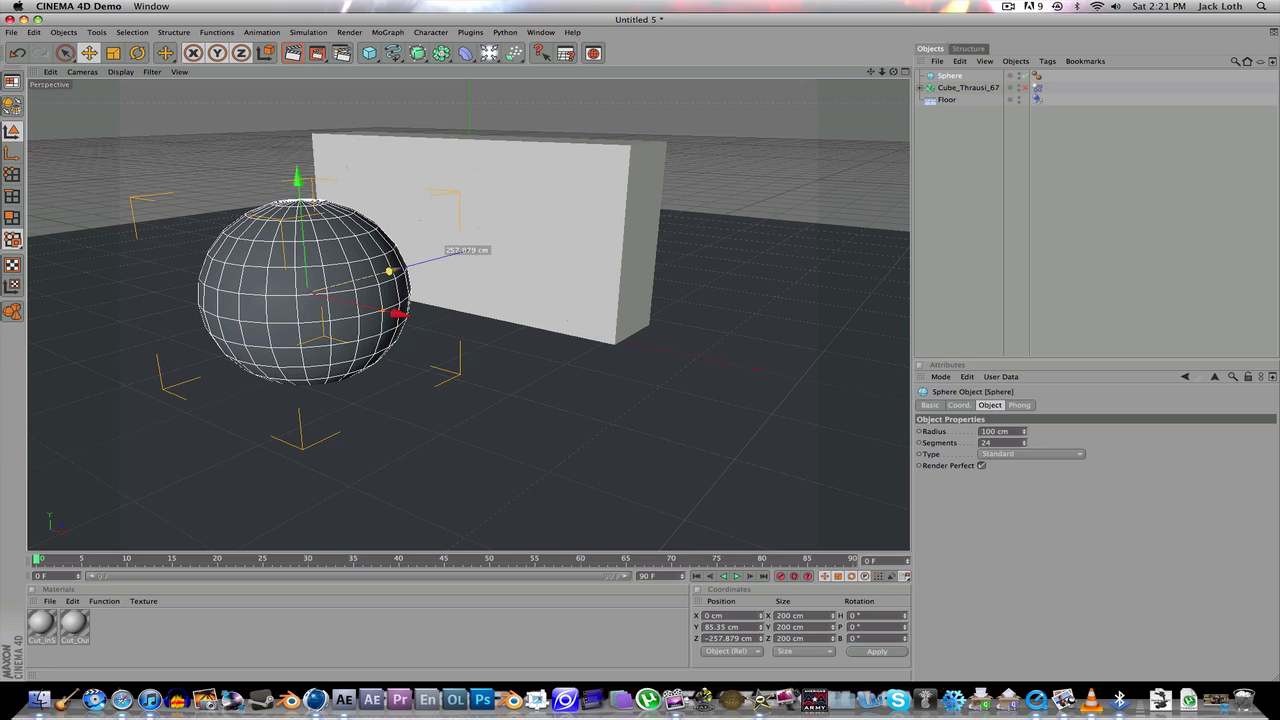
pyautogui.moveTo(1025, 430); pyautogui.dragTo(997, 442)
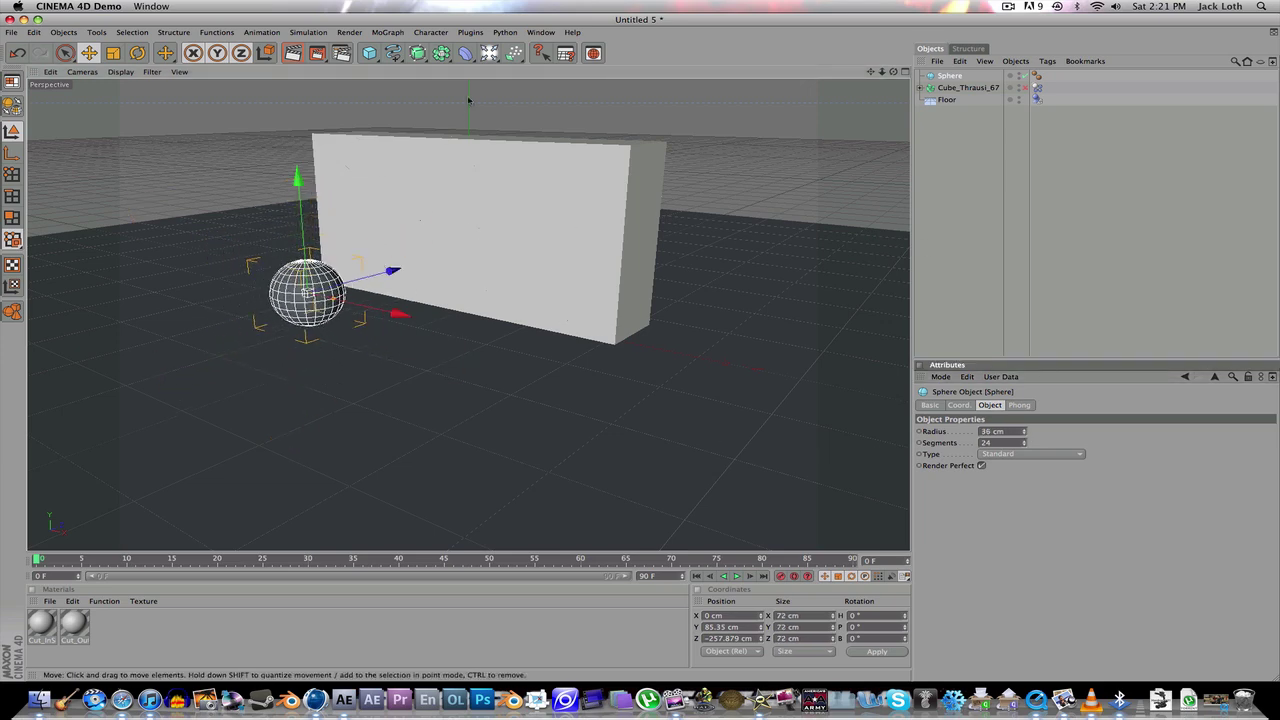
# - Add a Cloner, place the sphere inside it, and set its count to 2
pyautogui.click(386, 33)
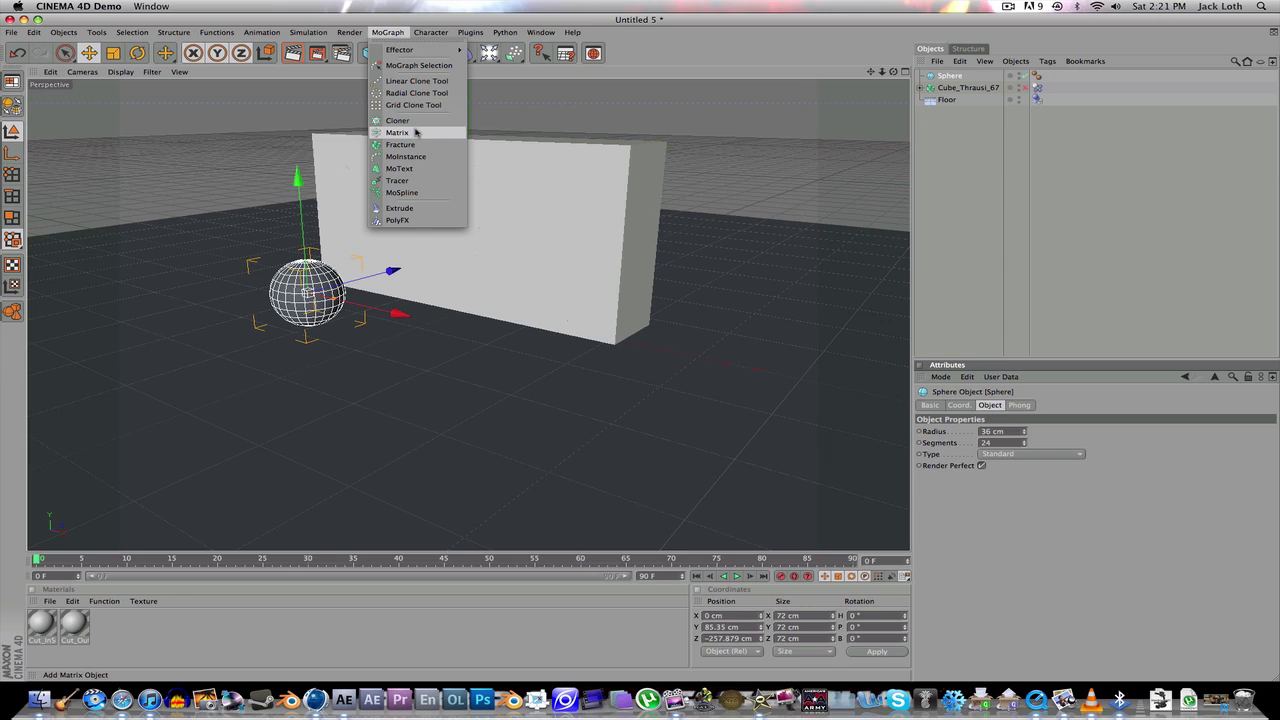
pyautogui.click(414, 126)
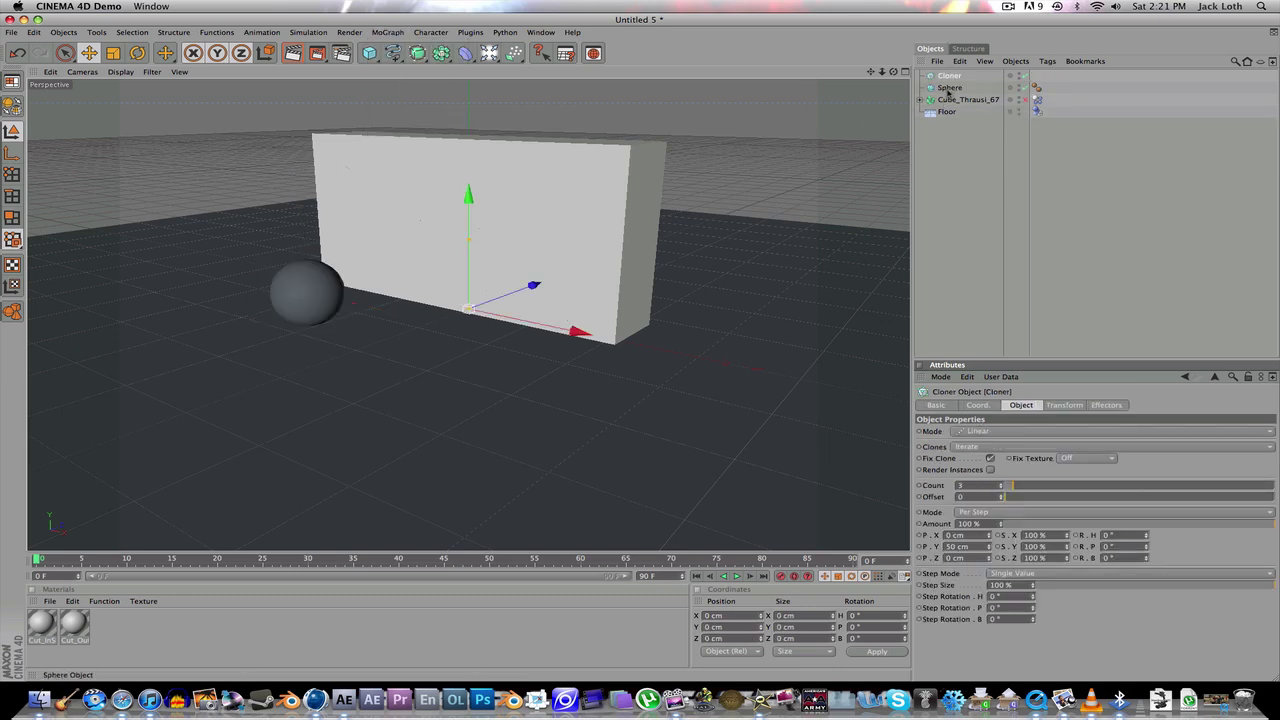
pyautogui.moveTo(948, 89); pyautogui.dragTo(950, 76)
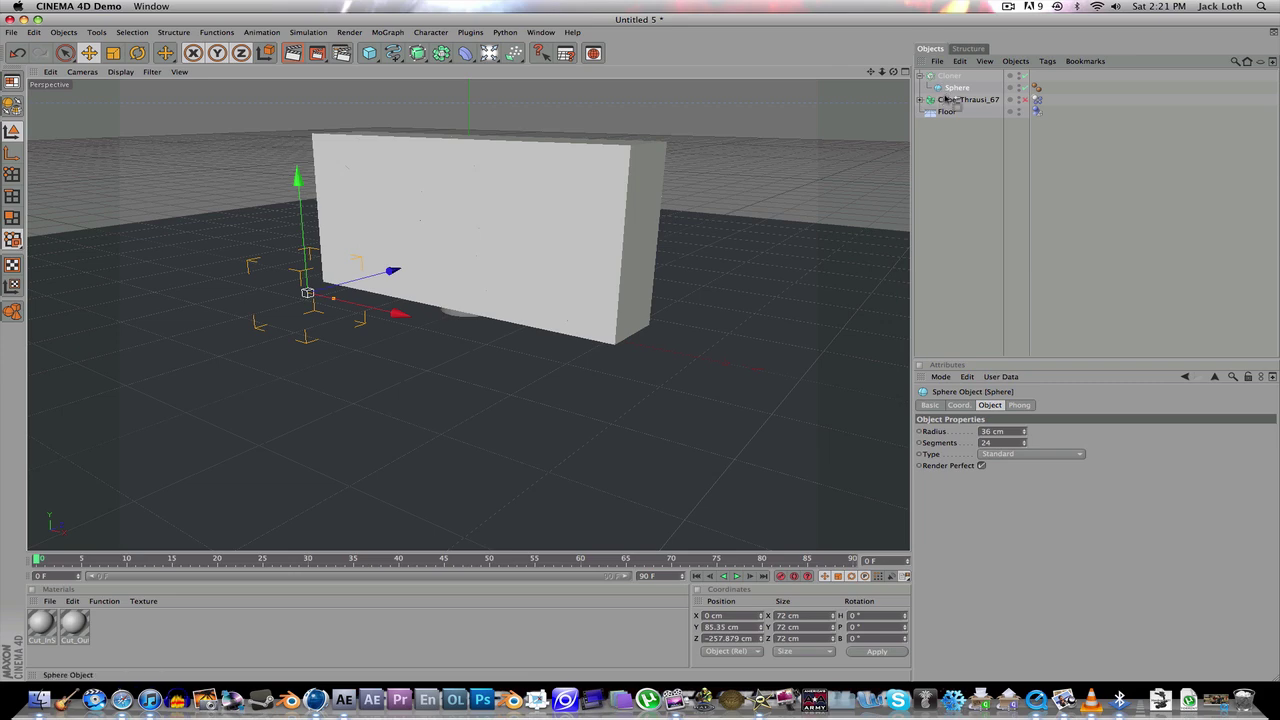
pyautogui.click(964, 89)
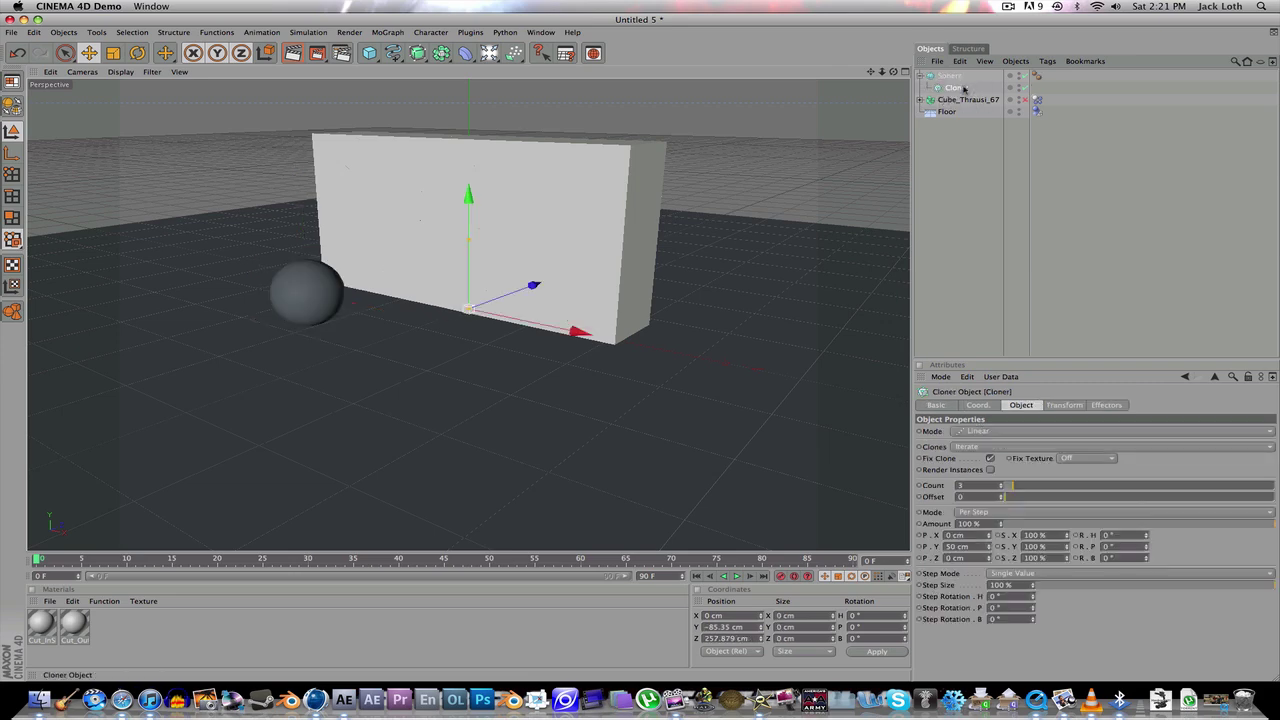
pyautogui.moveTo(1023, 488); pyautogui.dragTo(1010, 486)
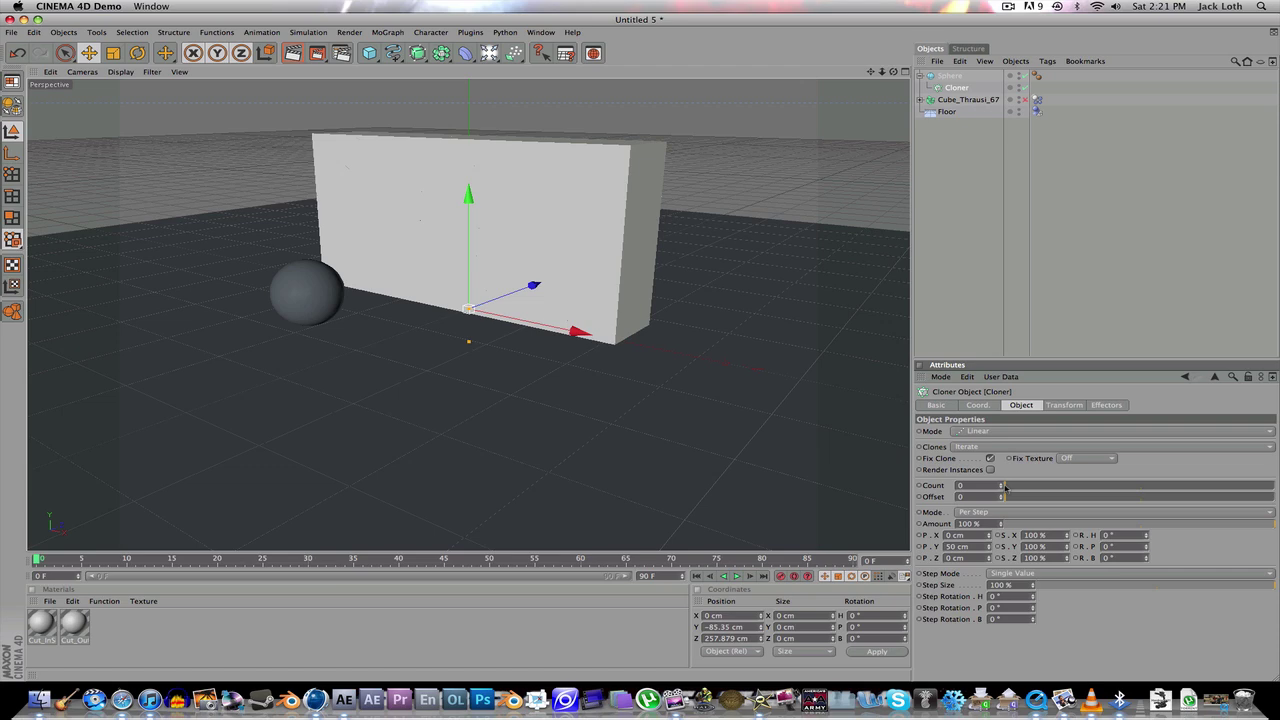
pyautogui.click(341, 294)
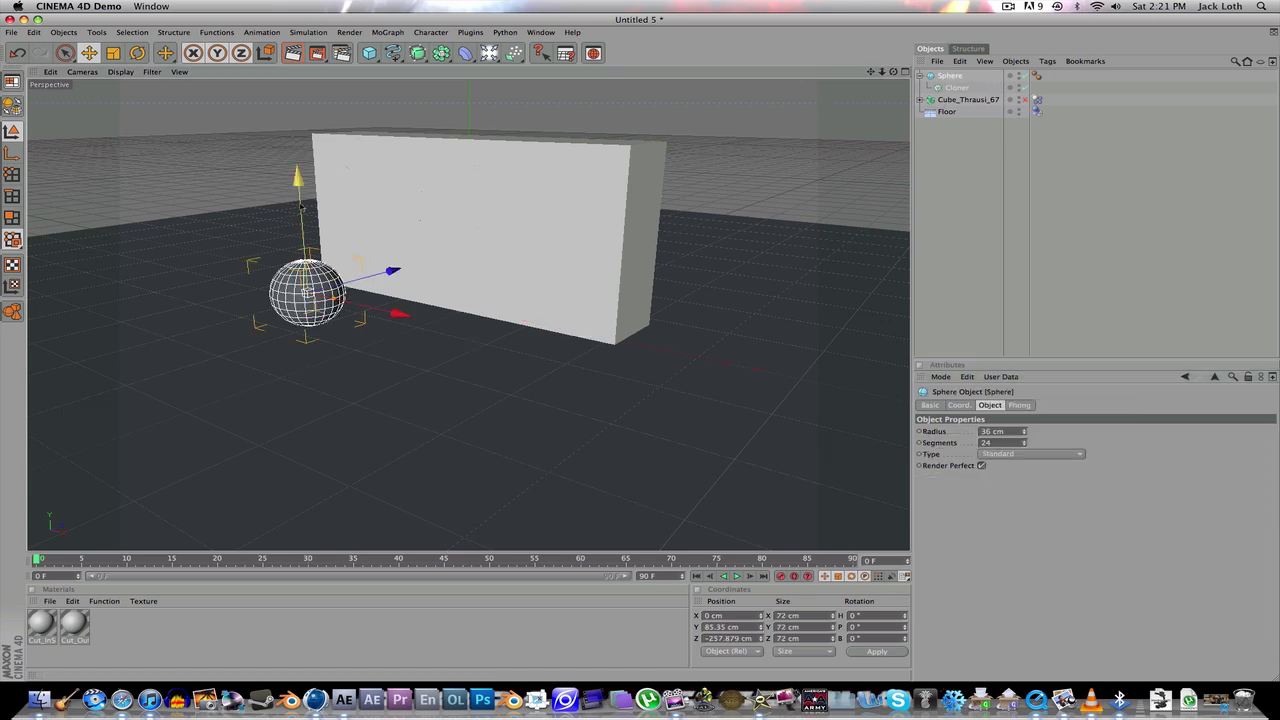
# - Raise the sphere and give it a Dynamics Body with custom initial Z velocity 1303 cm
pyautogui.moveTo(300, 200); pyautogui.dragTo(300, 175)
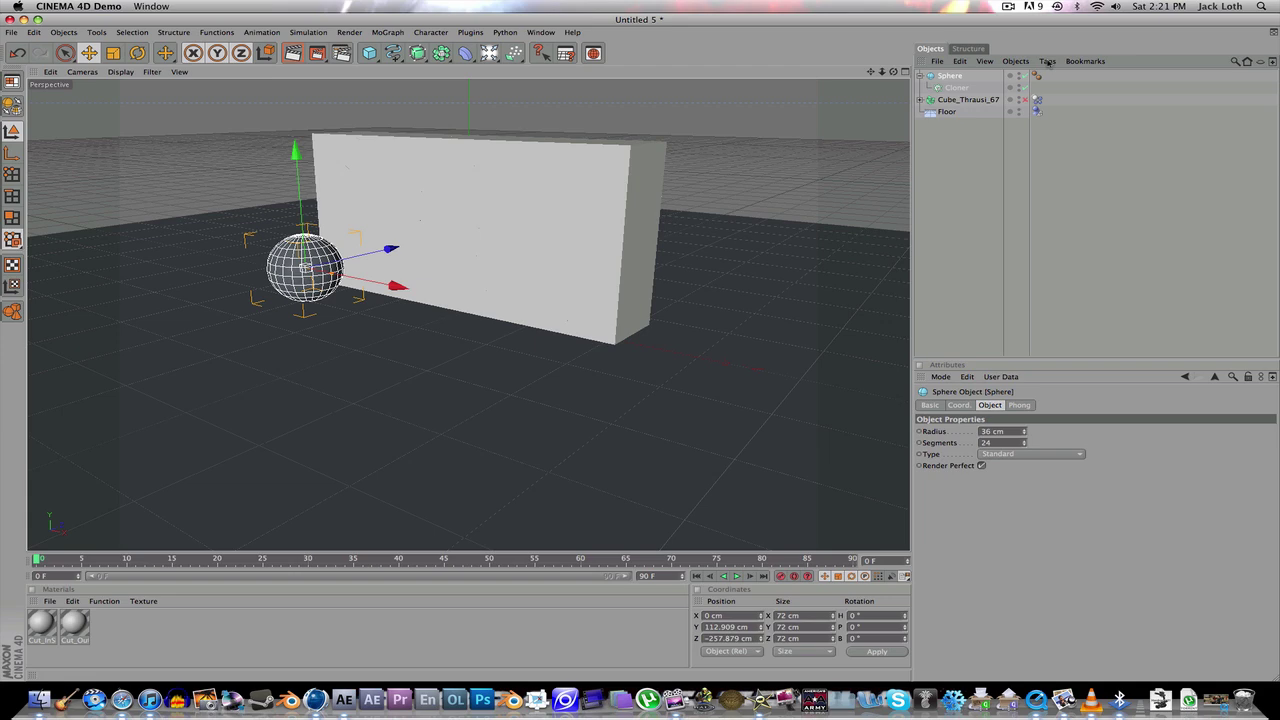
pyautogui.click(1047, 61)
pyautogui.moveTo(1060, 128)
pyautogui.click(1190, 128)
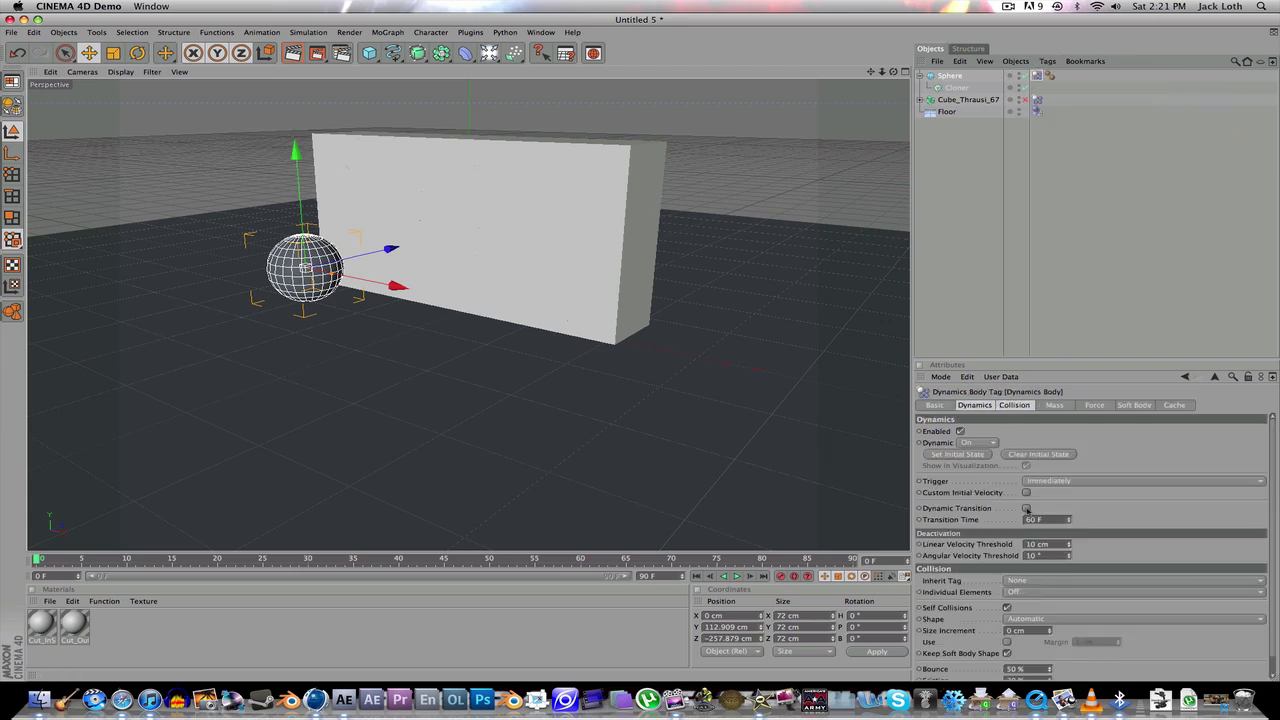
pyautogui.click(1026, 493)
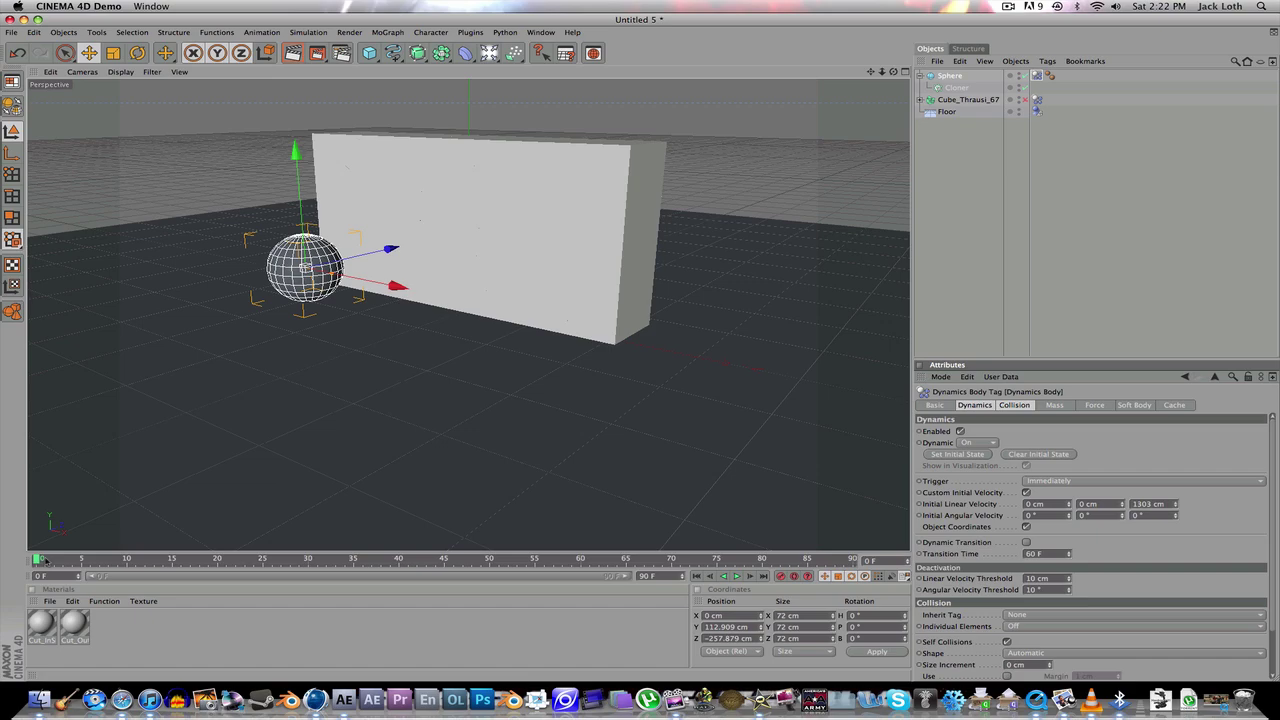
# - Play the simulation, review the wall's Dynamics Body collision settings, then rewind to frame 0
pyautogui.press('F8')
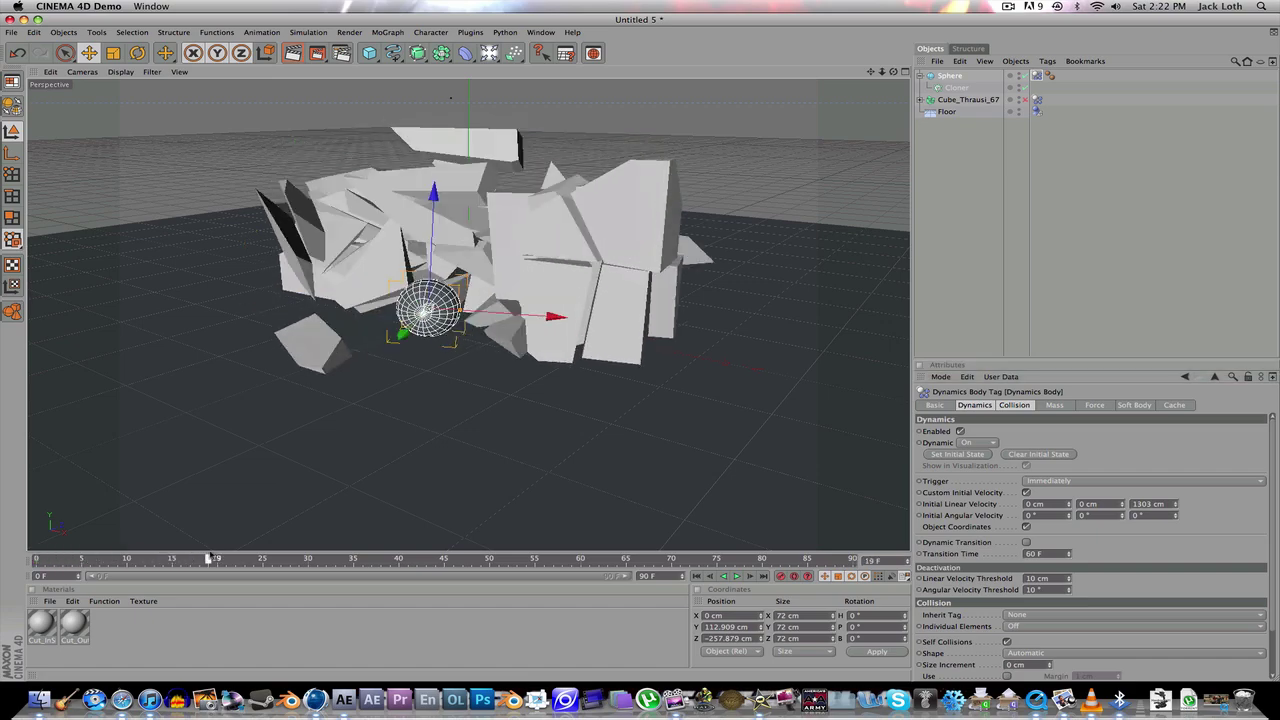
pyautogui.keyDown('alt'); pyautogui.moveTo(560, 420); pyautogui.dragTo(657, 543); pyautogui.keyUp('alt')
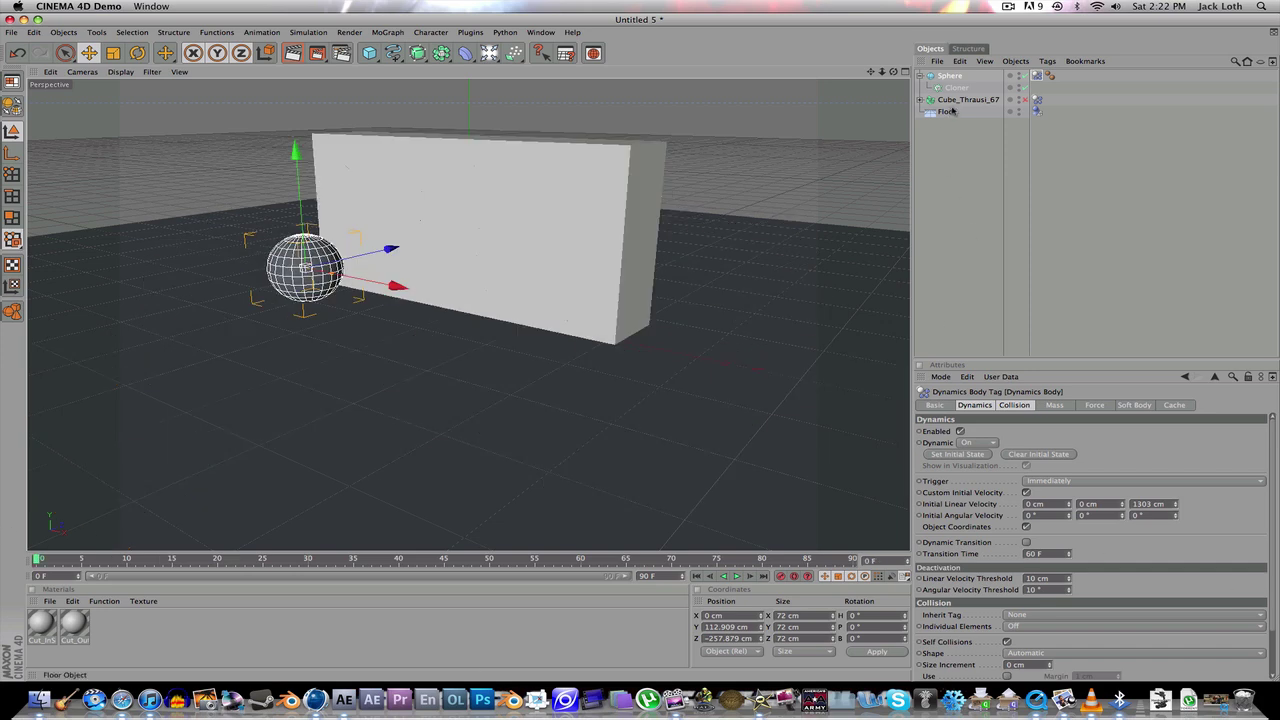
pyautogui.click(966, 100)
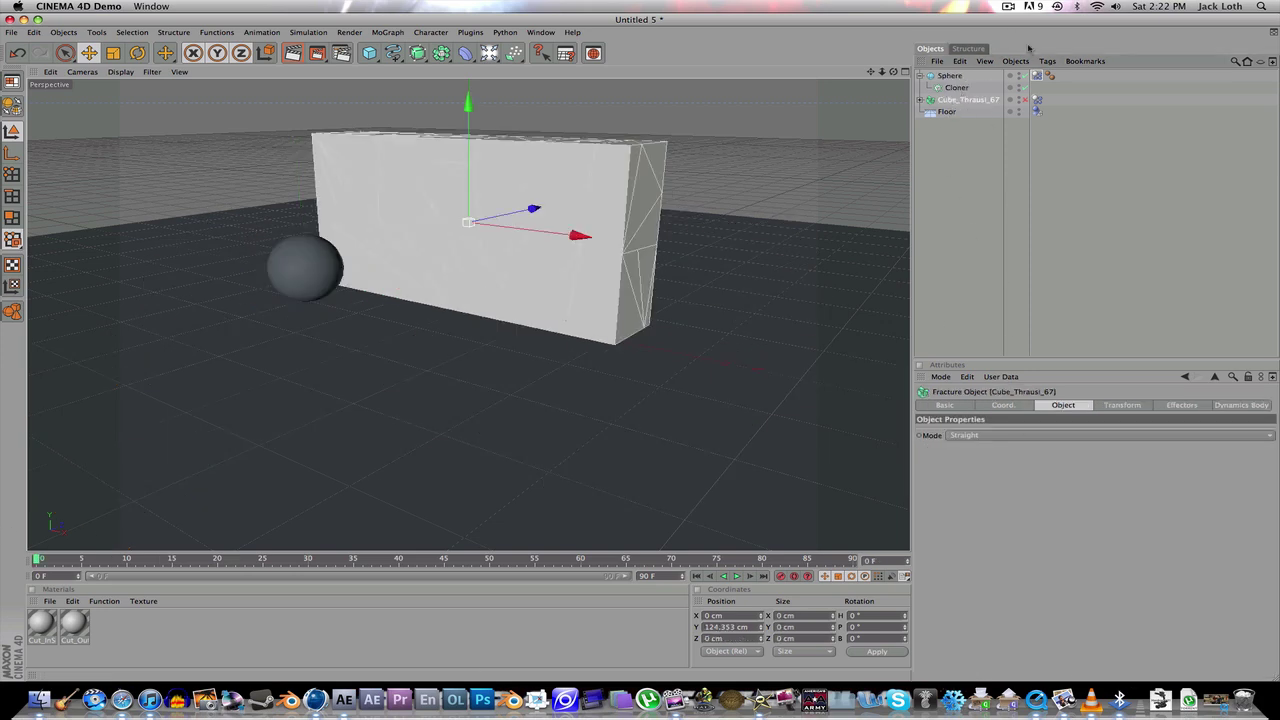
pyautogui.click(1037, 100)
pyautogui.scroll(-3, 1060, 640)
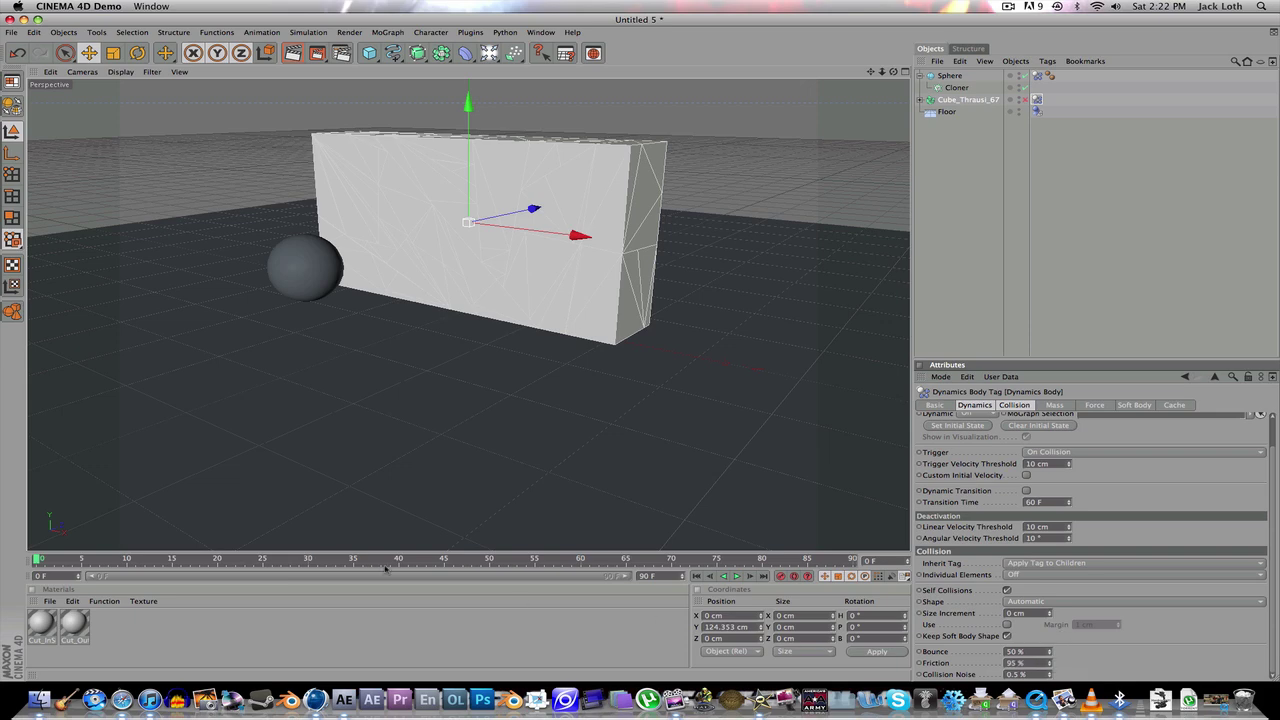
pyautogui.click(736, 576)
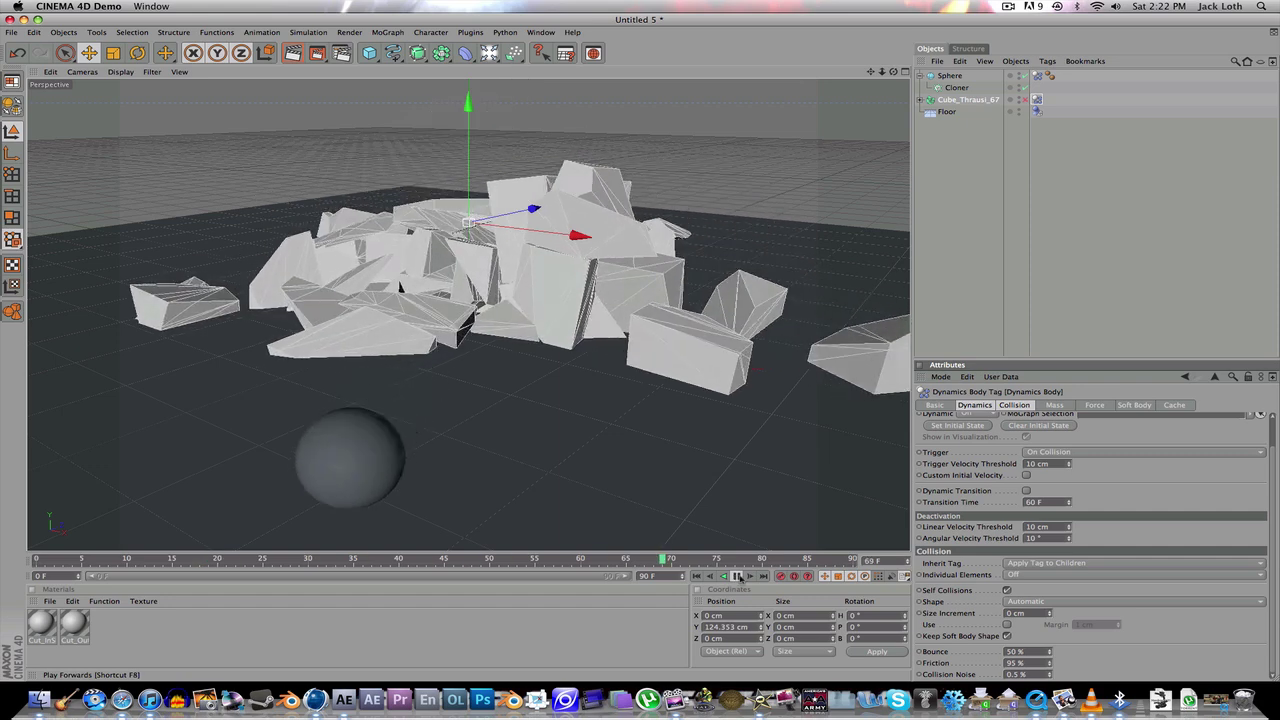
pyautogui.moveTo(852, 558); pyautogui.dragTo(3, 555)
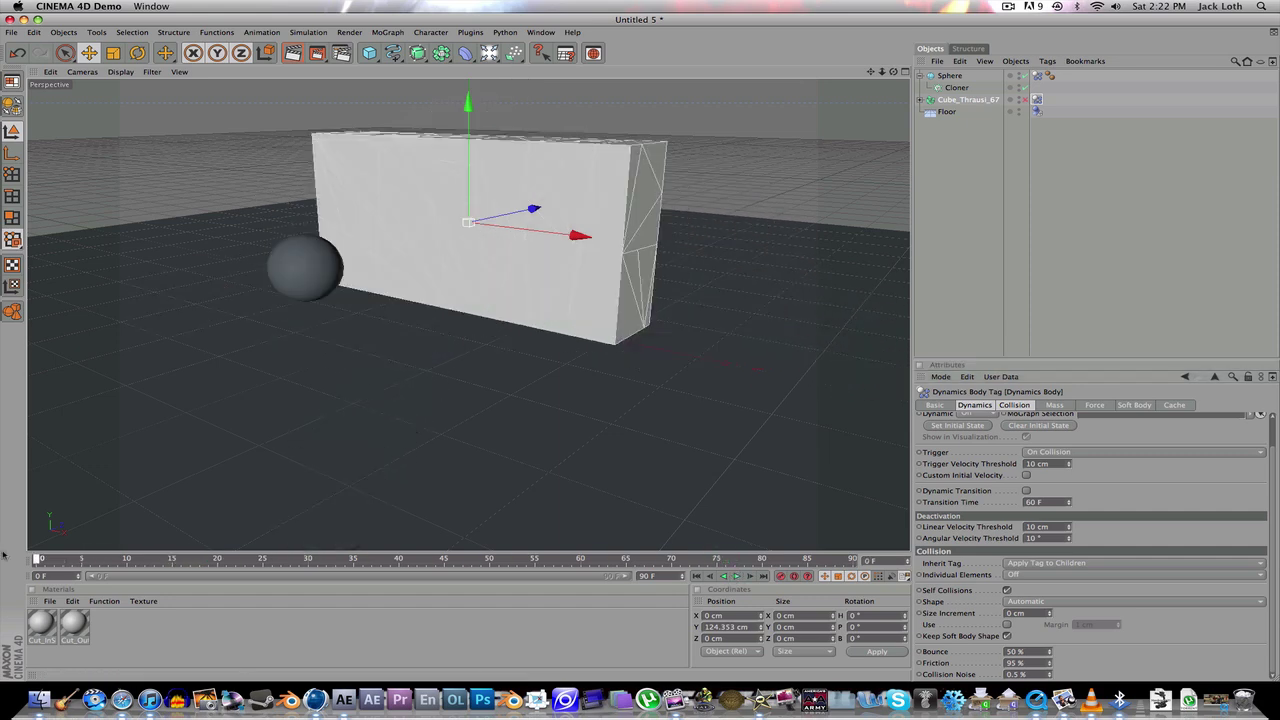
# - Set the Cut_OutSide material colour to dark red (R145 G16 B16)
pyautogui.click(40, 625)
pyautogui.click(74, 625)
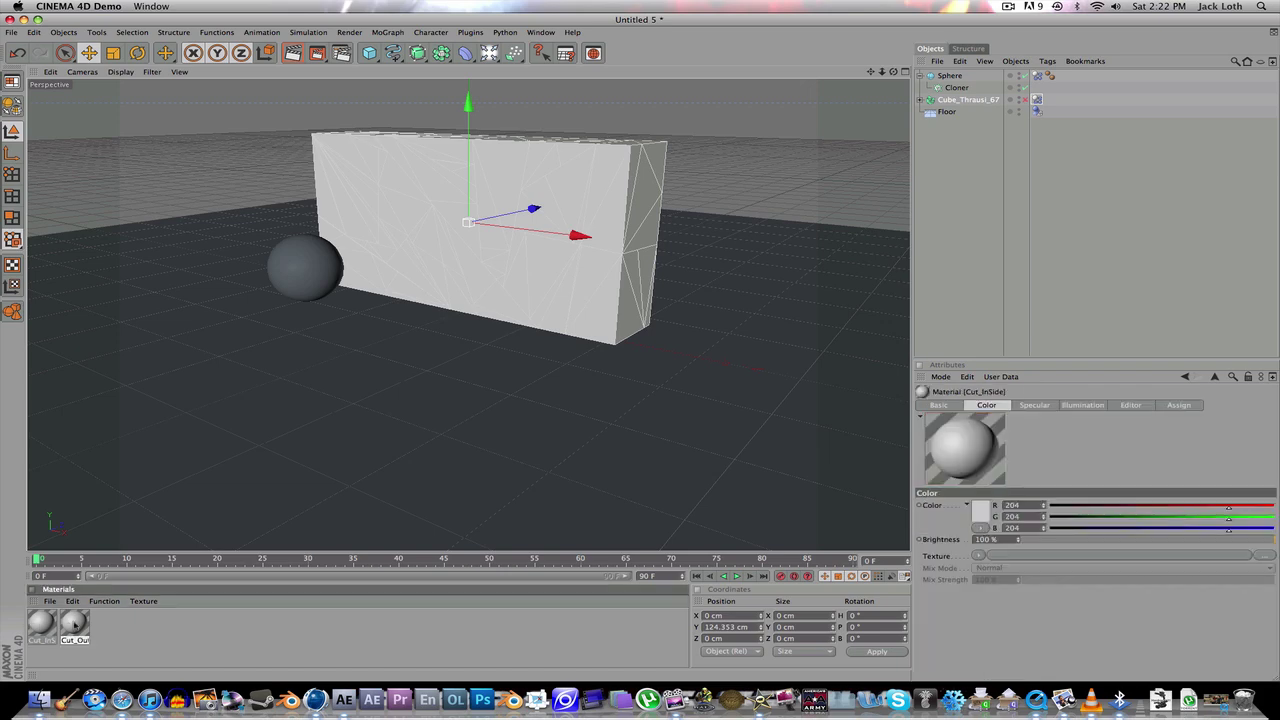
pyautogui.click(40, 626)
pyautogui.doubleClick(74, 625)
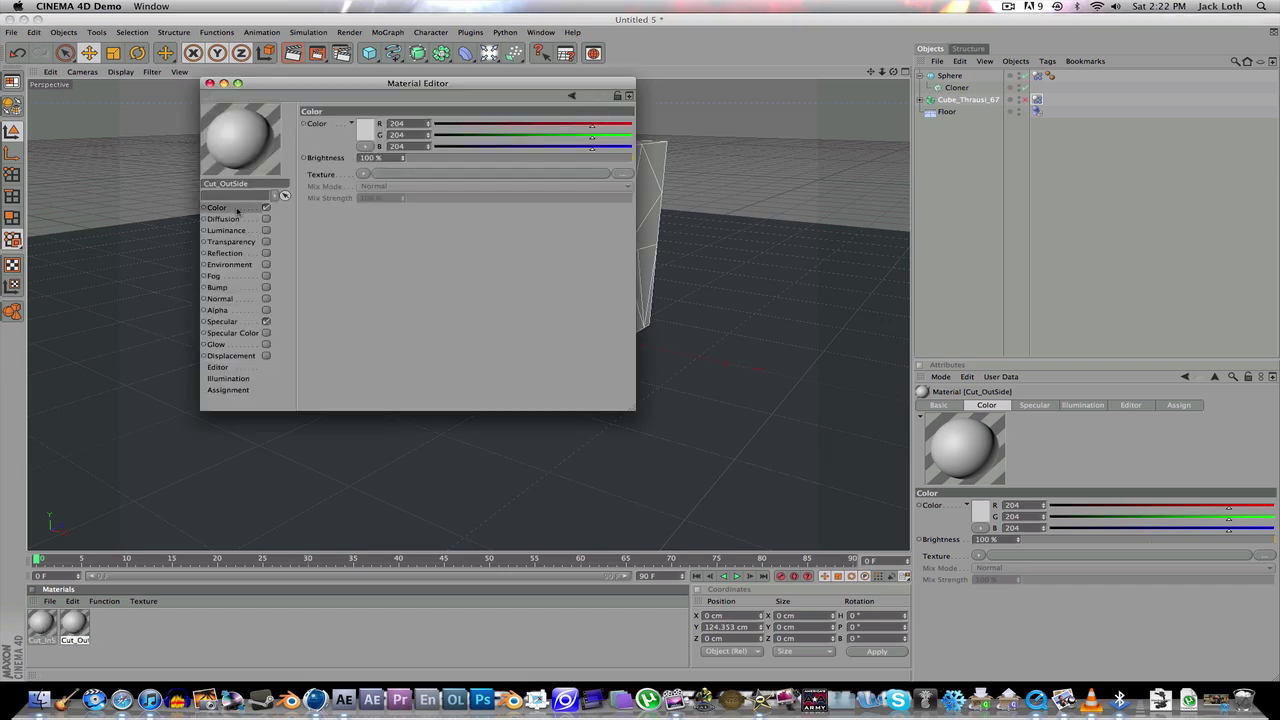
pyautogui.click(364, 131)
pyautogui.moveTo(342, 132); pyautogui.dragTo(362, 121)
pyautogui.click(388, 178)
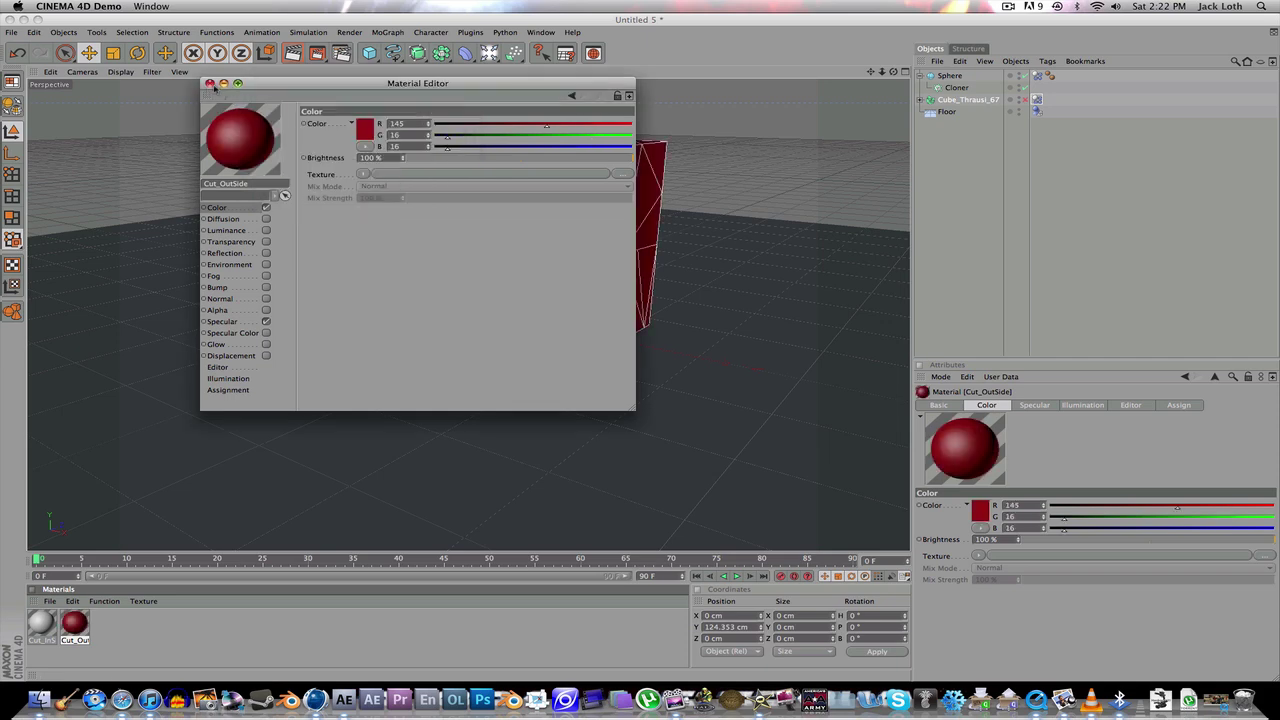
pyautogui.click(208, 83)
# - Colour the Cut_InSide material dark blue (R18 G78 B150)
pyautogui.doubleClick(40, 624)
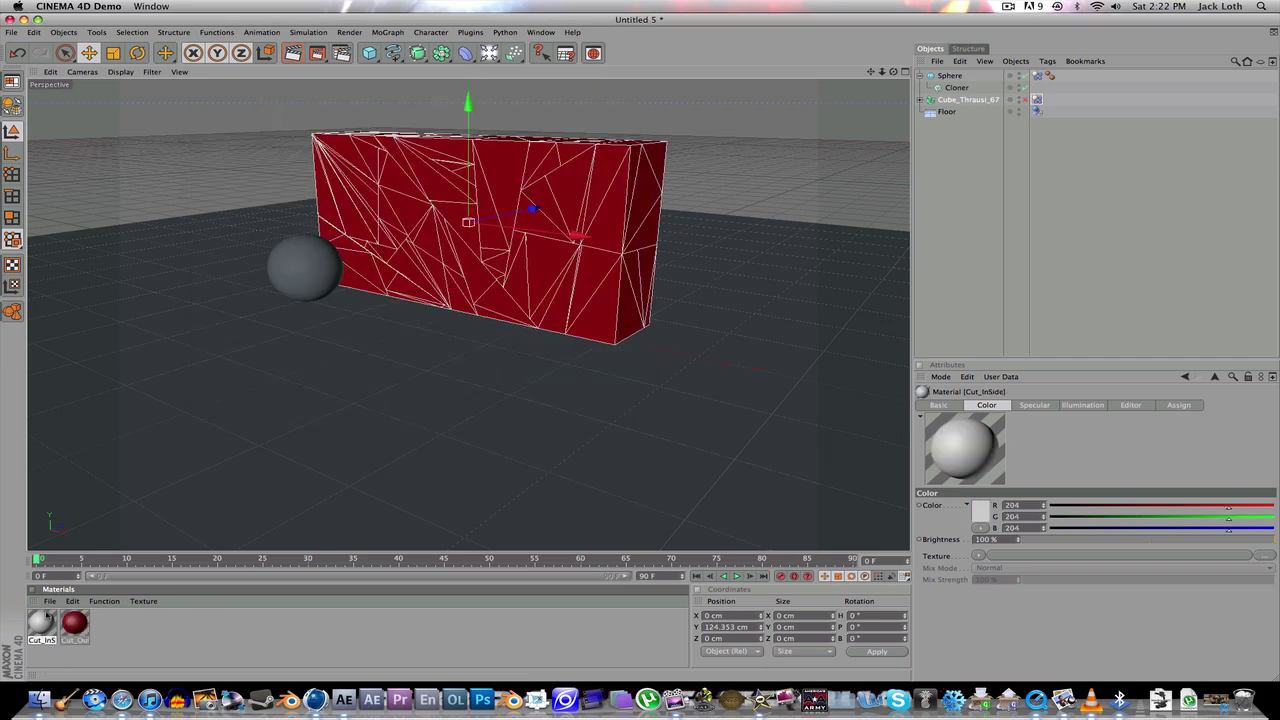
pyautogui.click(362, 134)
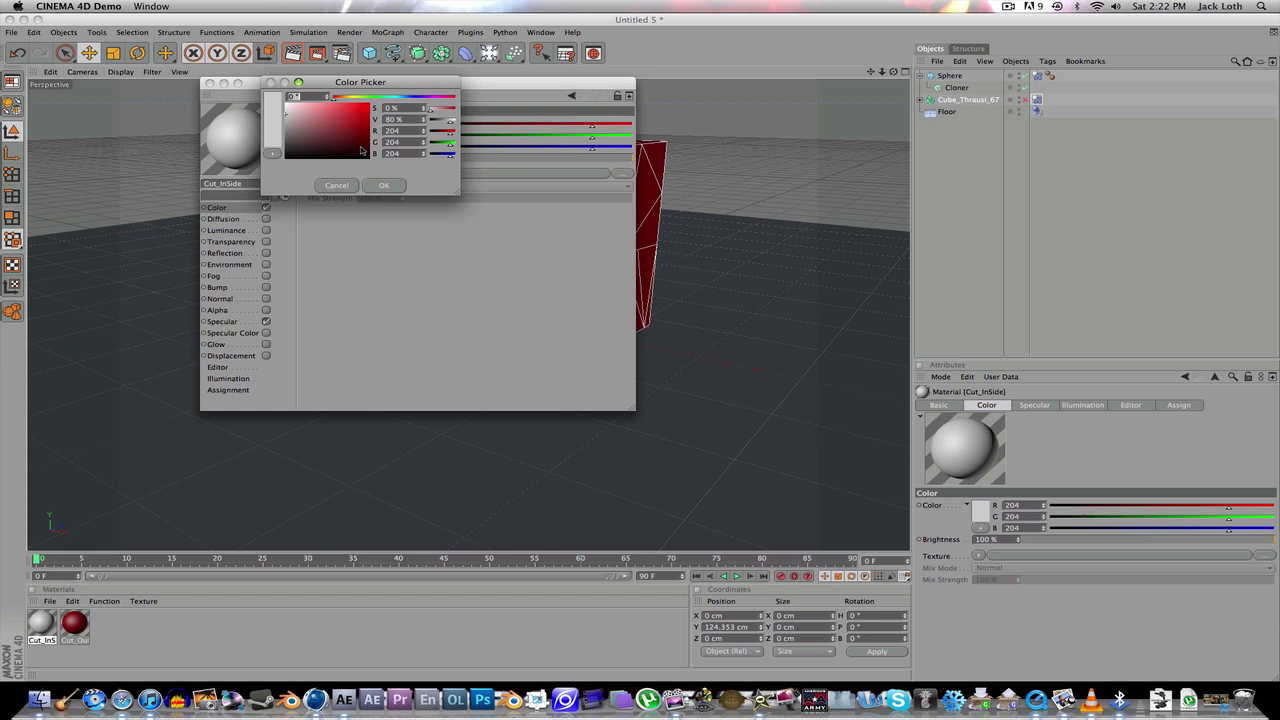
pyautogui.moveTo(388, 98); pyautogui.dragTo(361, 133)
pyautogui.click(385, 186)
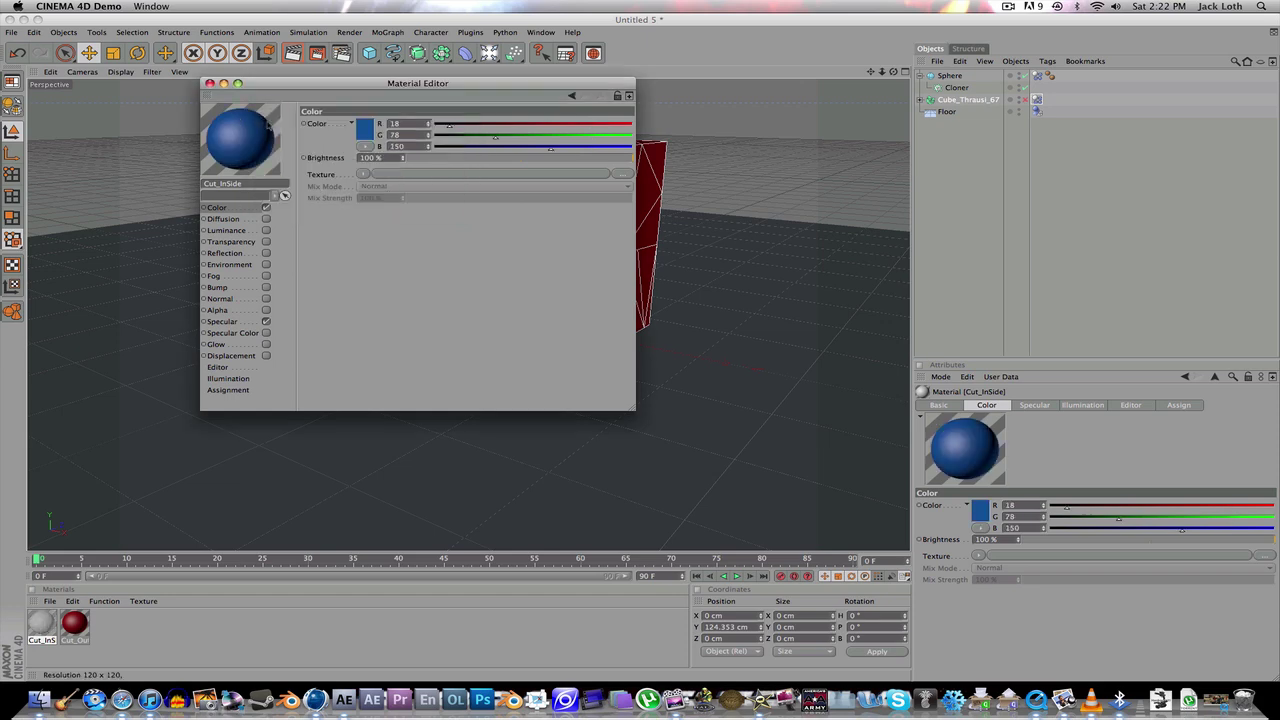
pyautogui.click(208, 83)
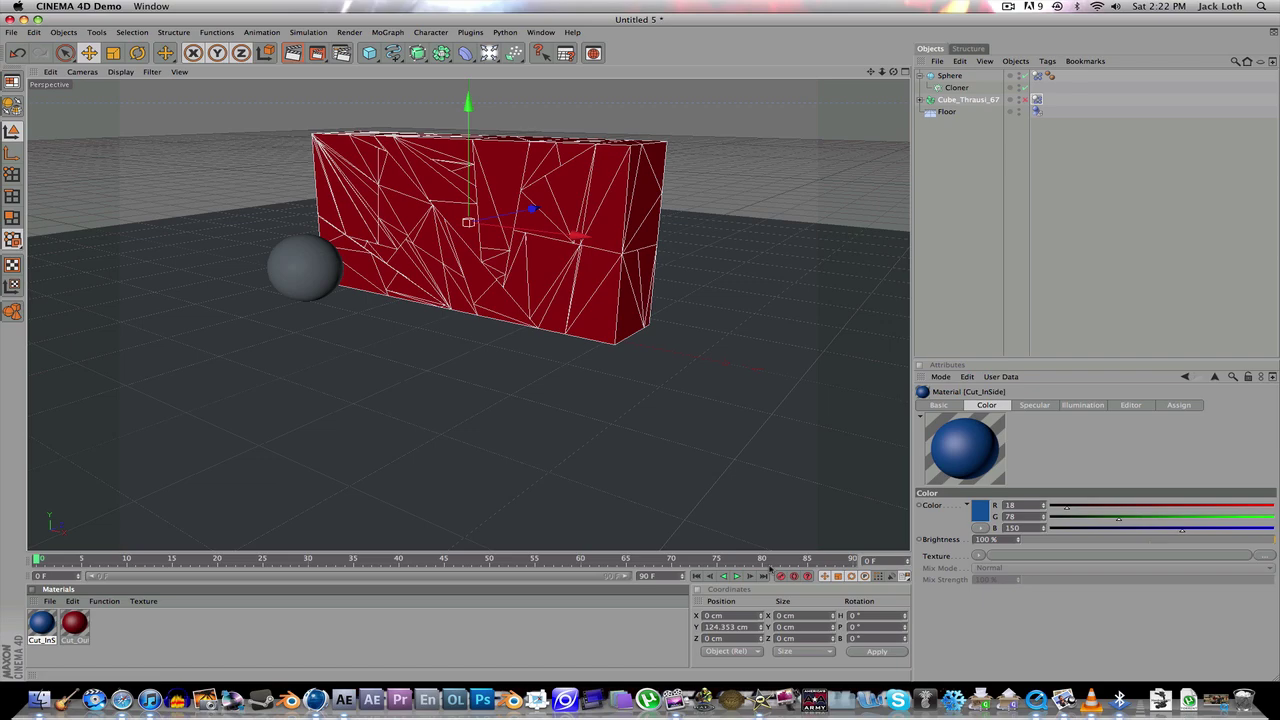
# - Play the simulation to preview the coloured fragments, then return to frame 0
pyautogui.click(736, 576)
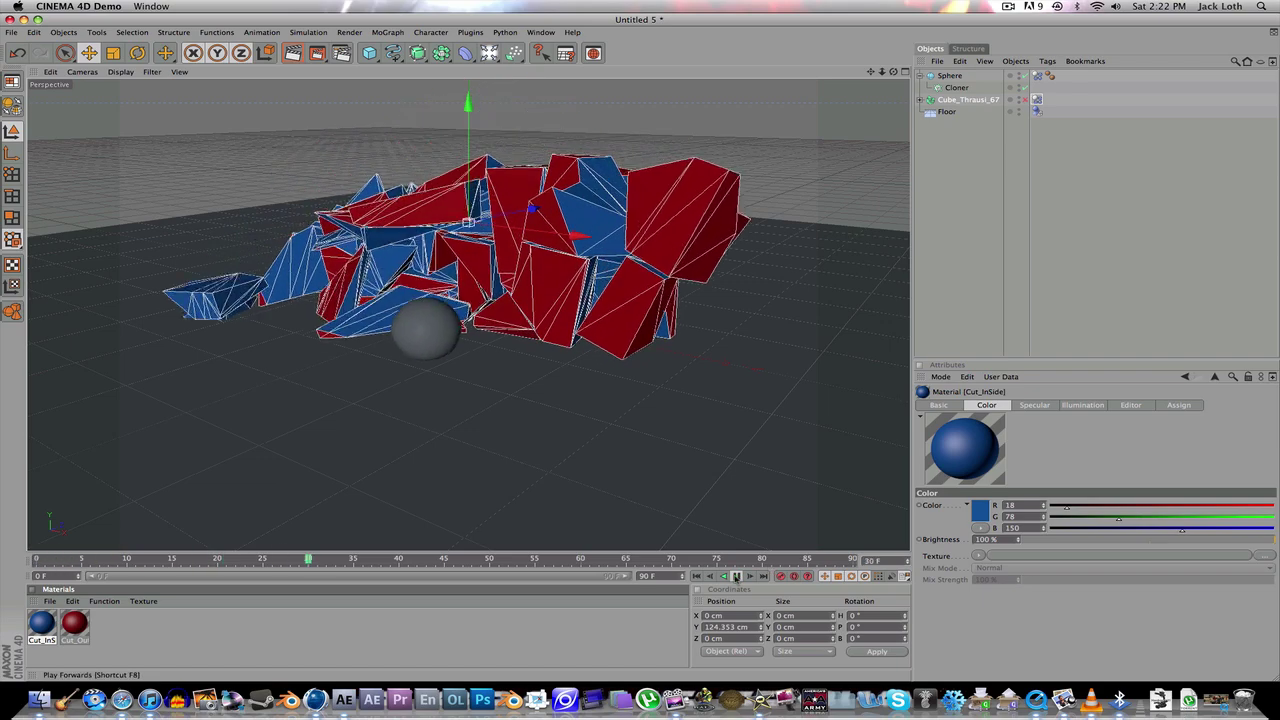
pyautogui.click(736, 576)
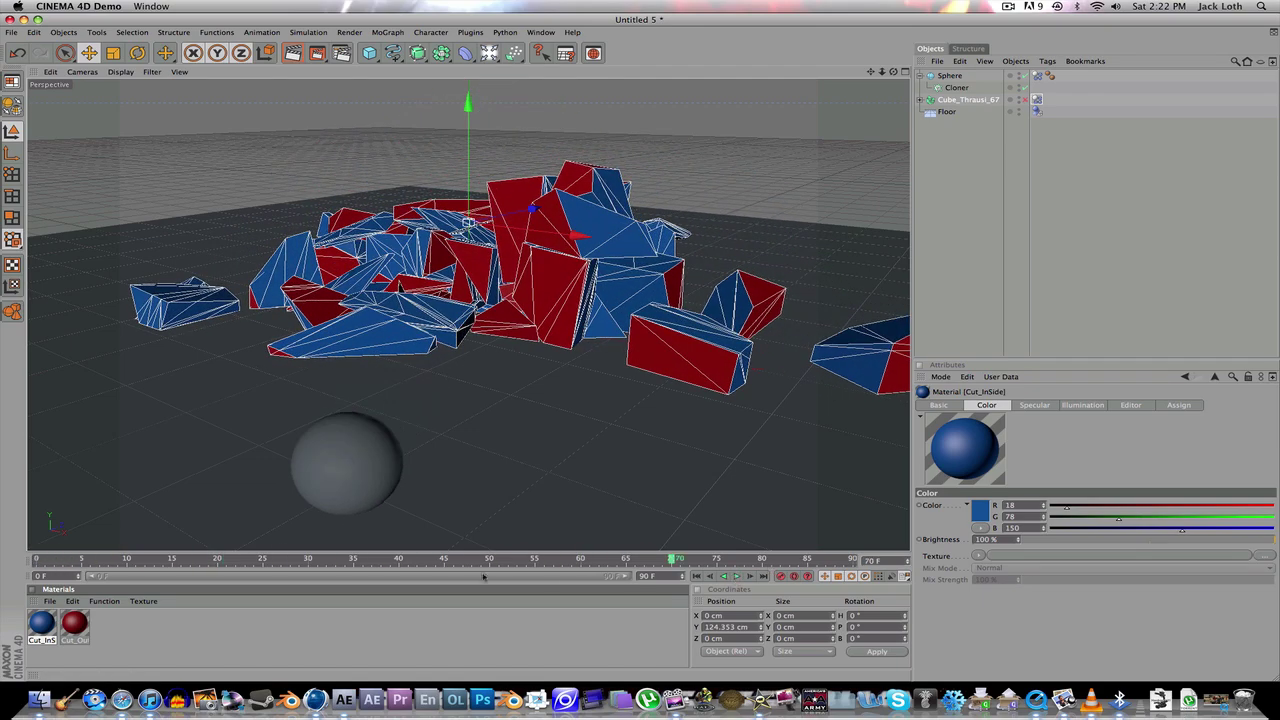
pyautogui.click(38, 558)
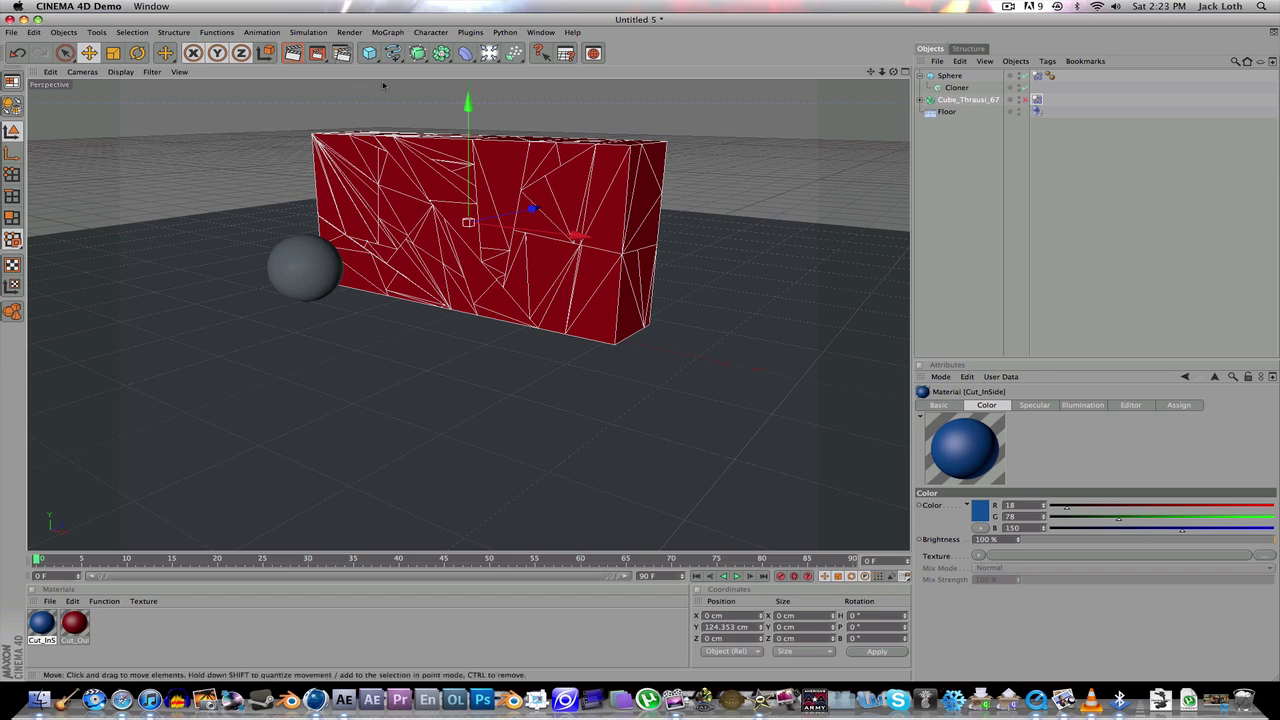
# - Frame the wall more frontally and add a camera to the scene
pyautogui.scroll(3, 414, 216)
pyautogui.scroll(-1, 490, 270)
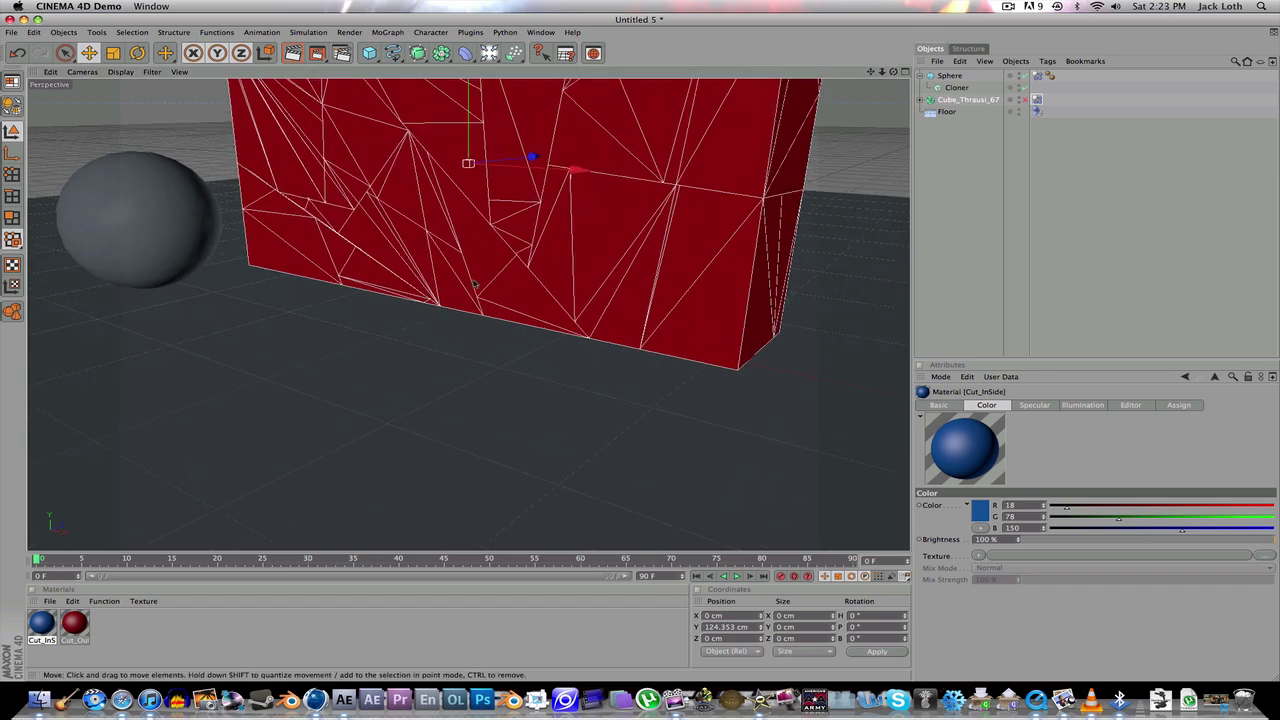
pyautogui.keyDown('alt'); pyautogui.moveTo(475, 284); pyautogui.dragTo(468, 246); pyautogui.keyUp('alt')
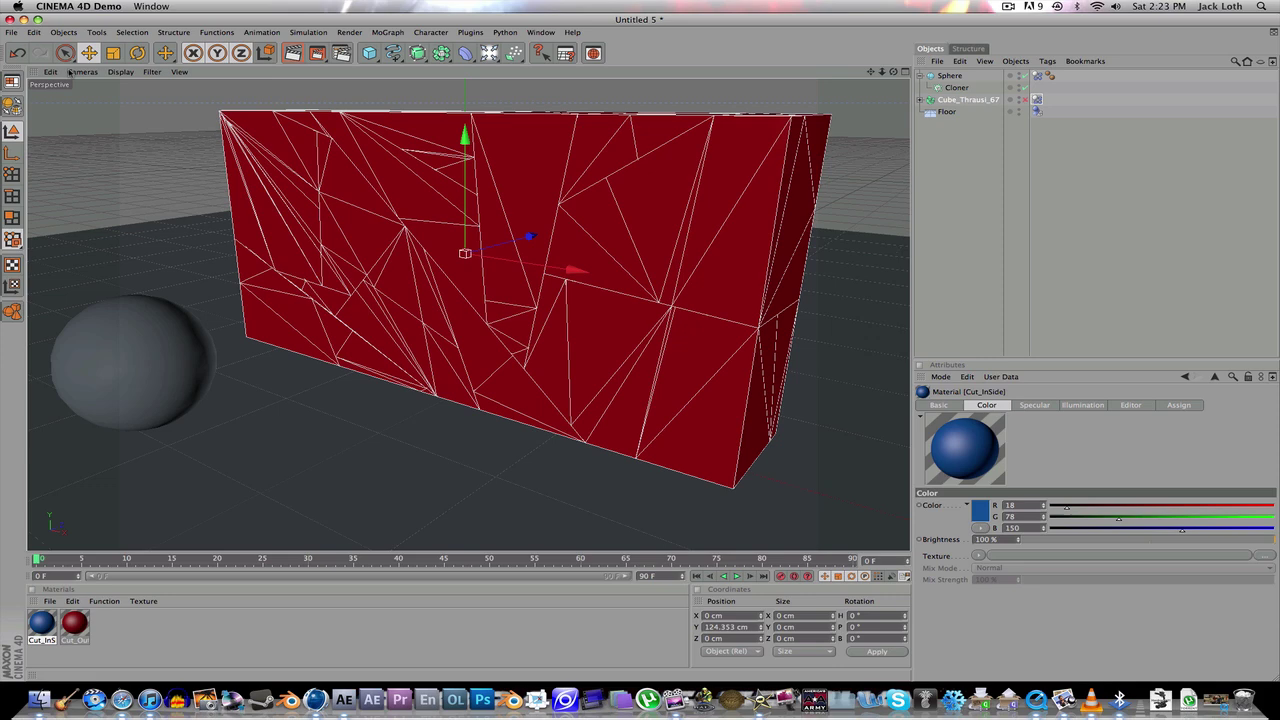
pyautogui.moveTo(490, 53); pyautogui.dragTo(560, 138)
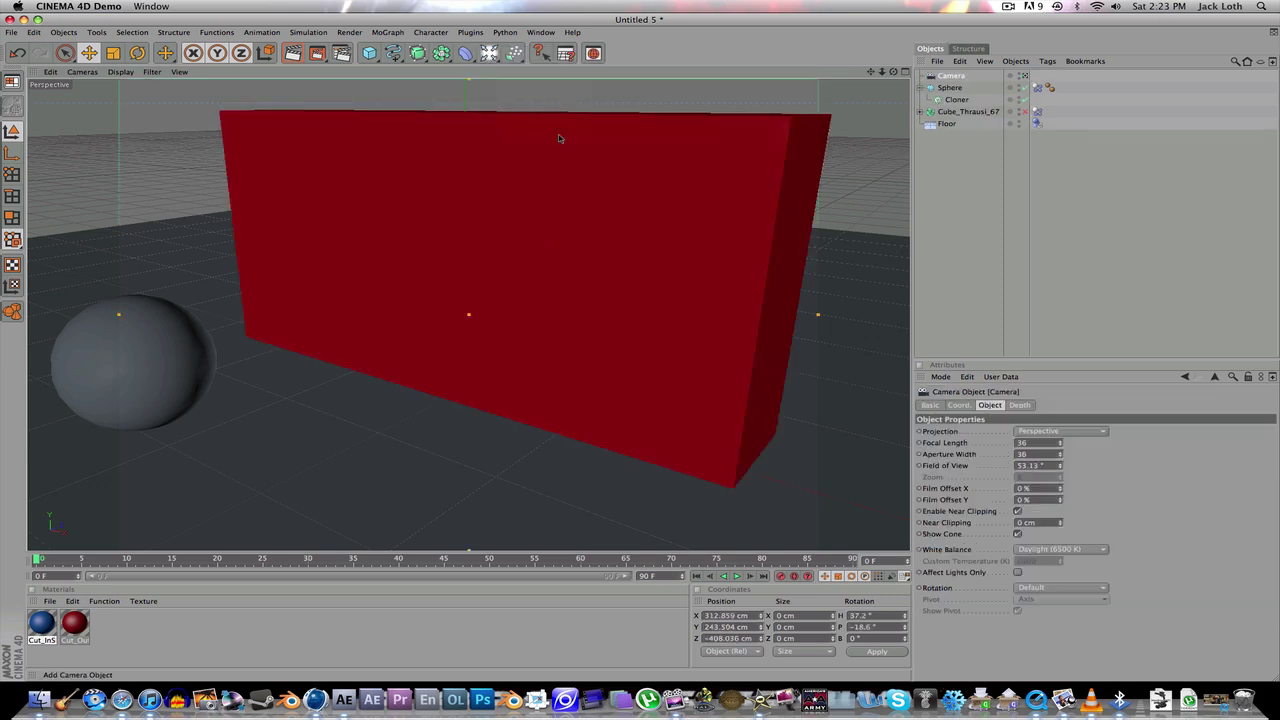
# - Set the render save format to QuickTime Movie
pyautogui.click(342, 53)
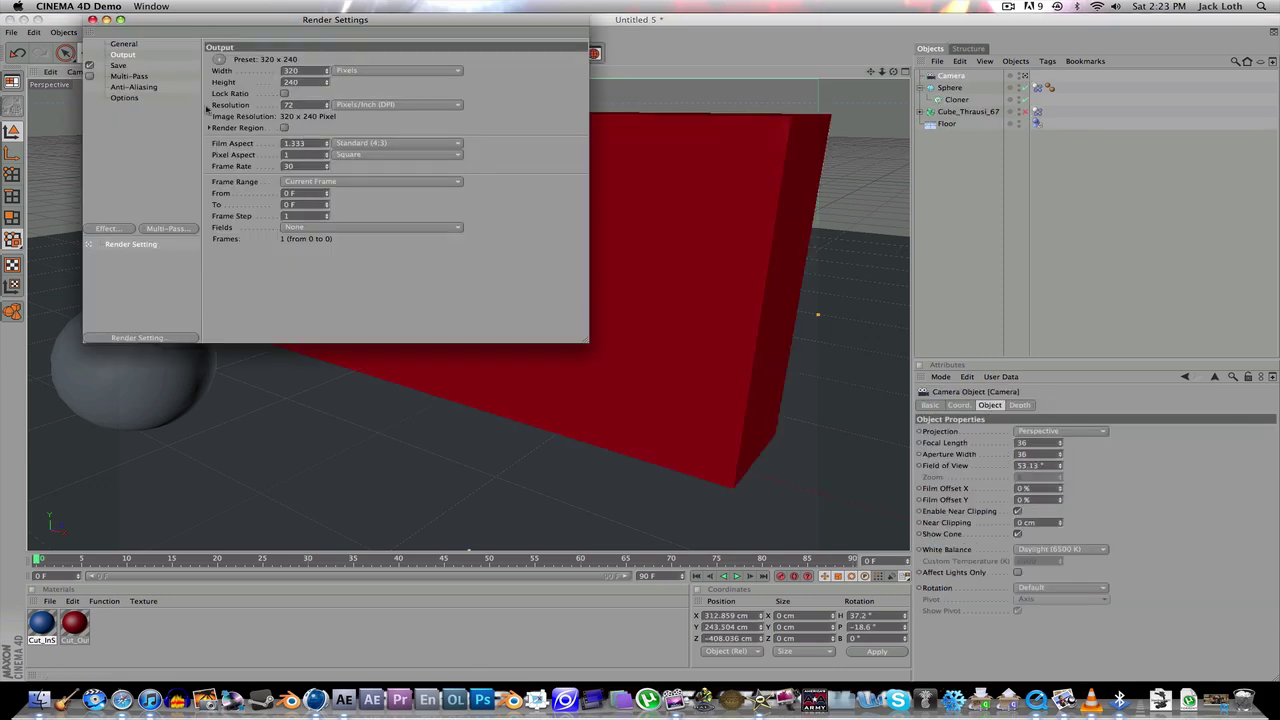
pyautogui.click(118, 65)
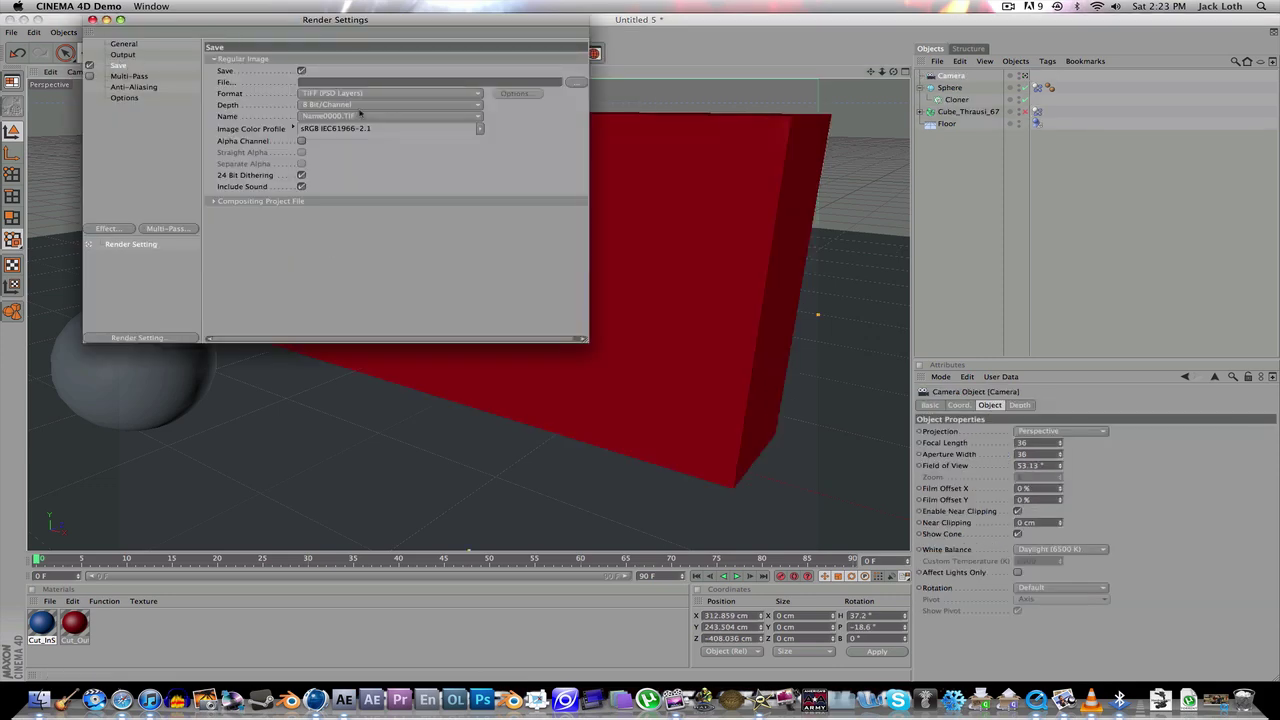
pyautogui.click(345, 93)
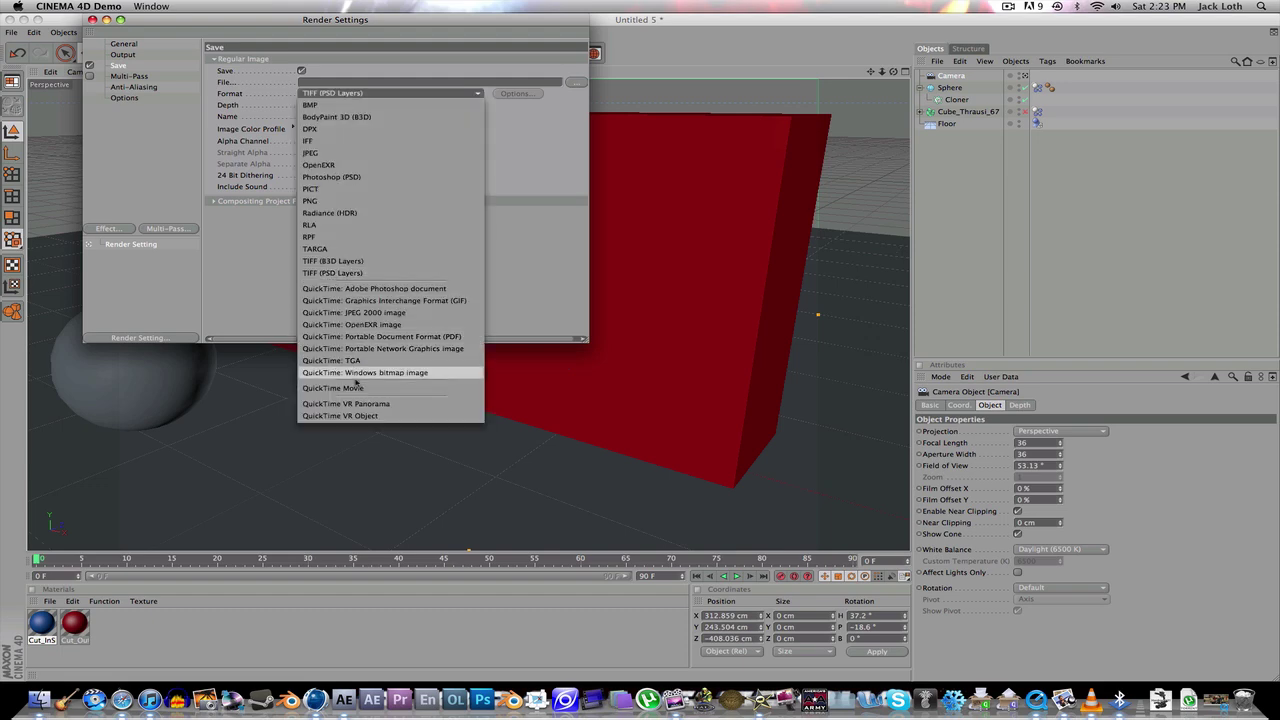
pyautogui.click(390, 382)
# - Set the render output to end at frame 90 with a 640 x 480 size
pyautogui.click(123, 55)
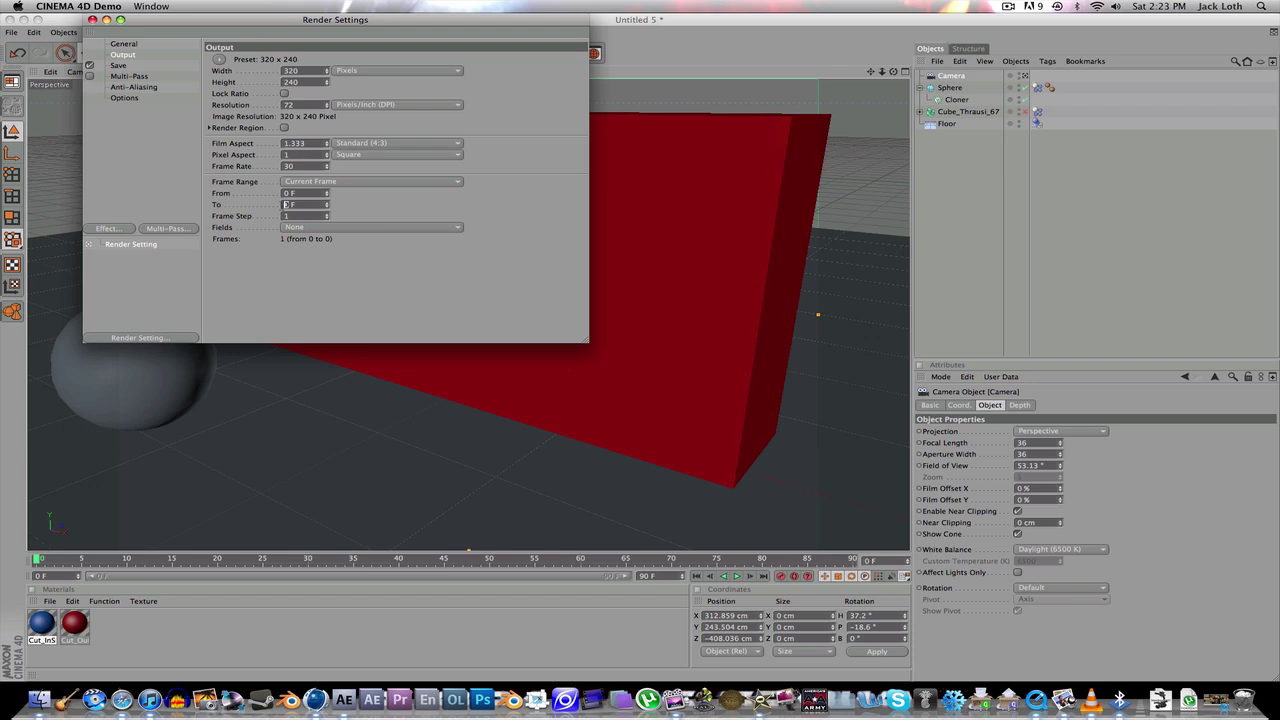
pyautogui.press('Tab')
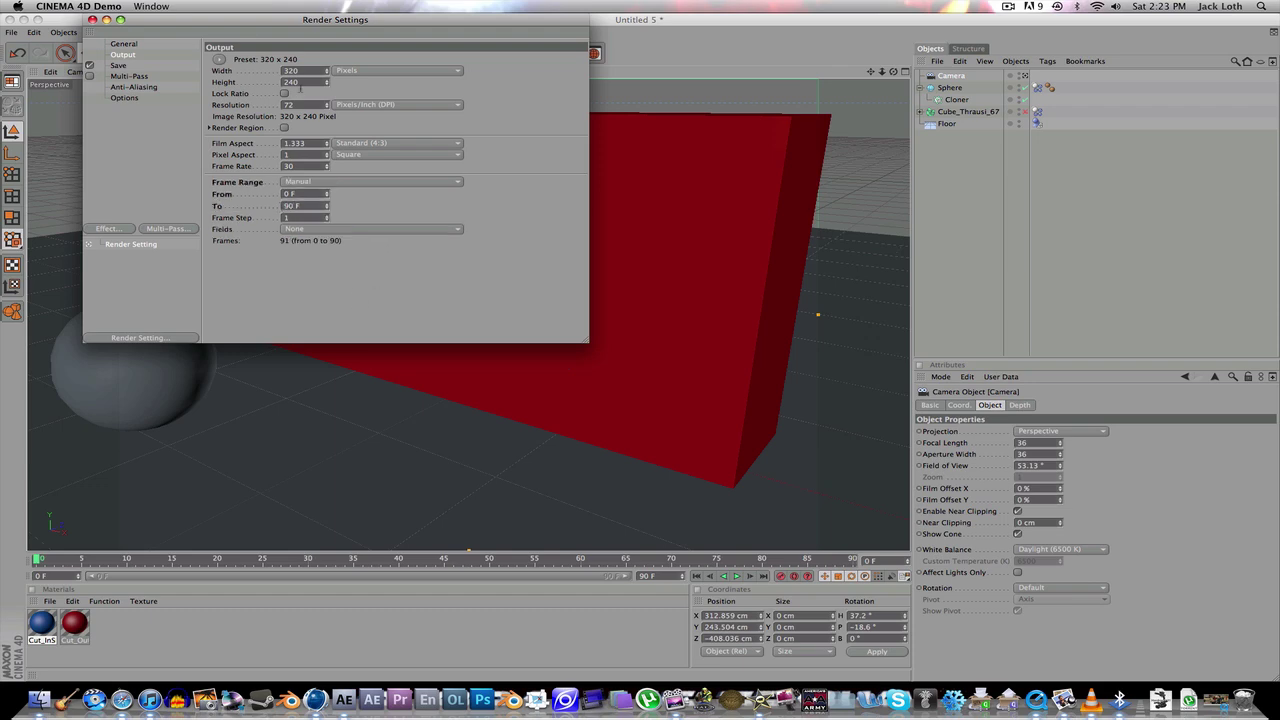
pyautogui.click(220, 60)
pyautogui.moveTo(245, 71)
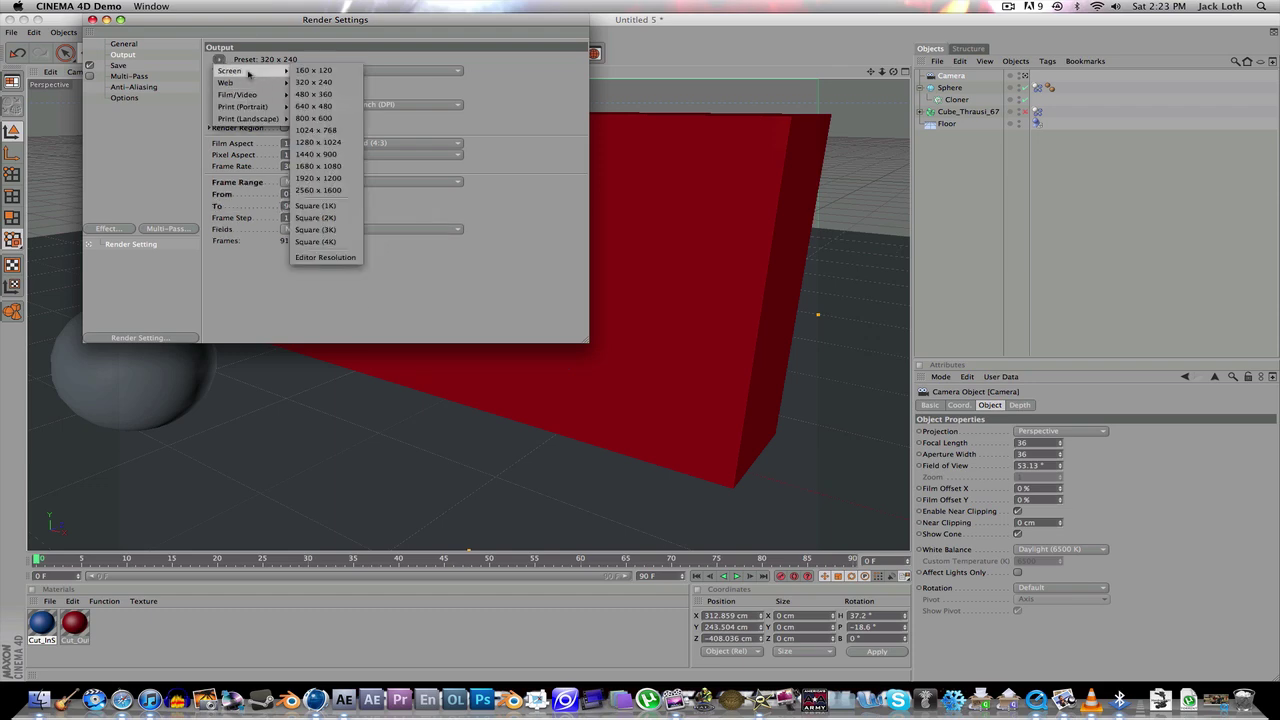
pyautogui.click(313, 106)
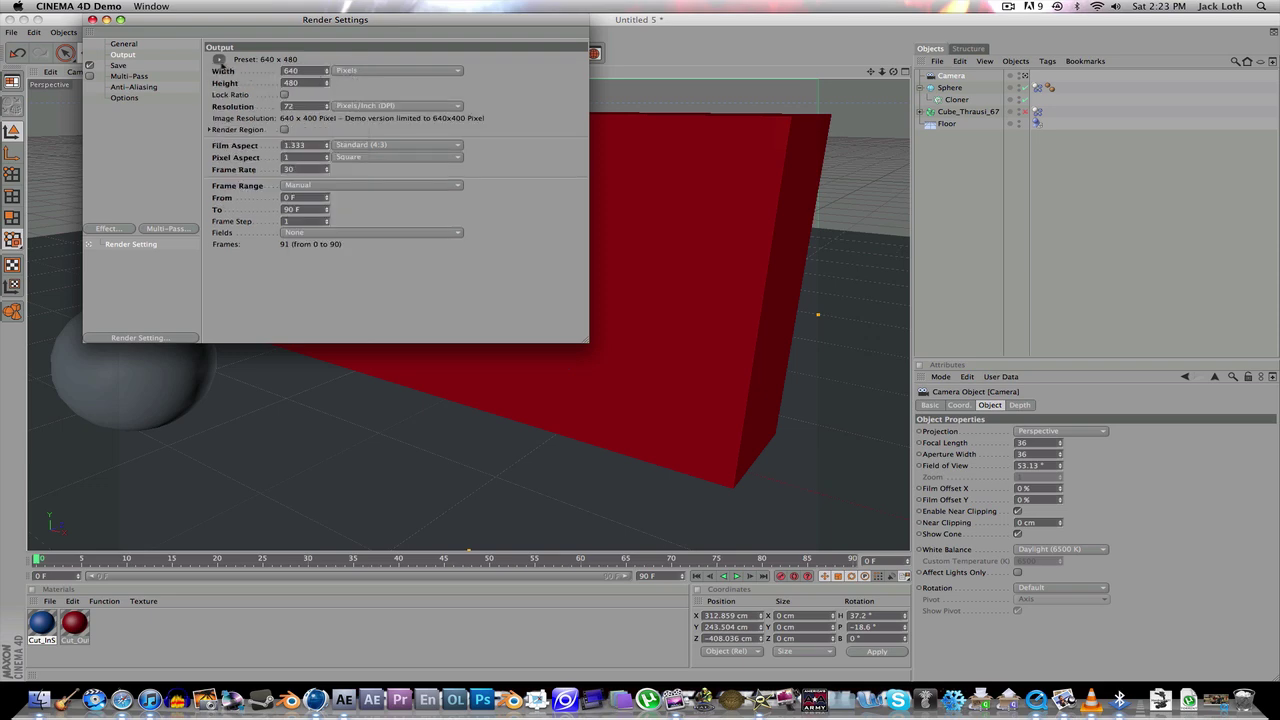
pyautogui.click(220, 60)
pyautogui.moveTo(250, 71)
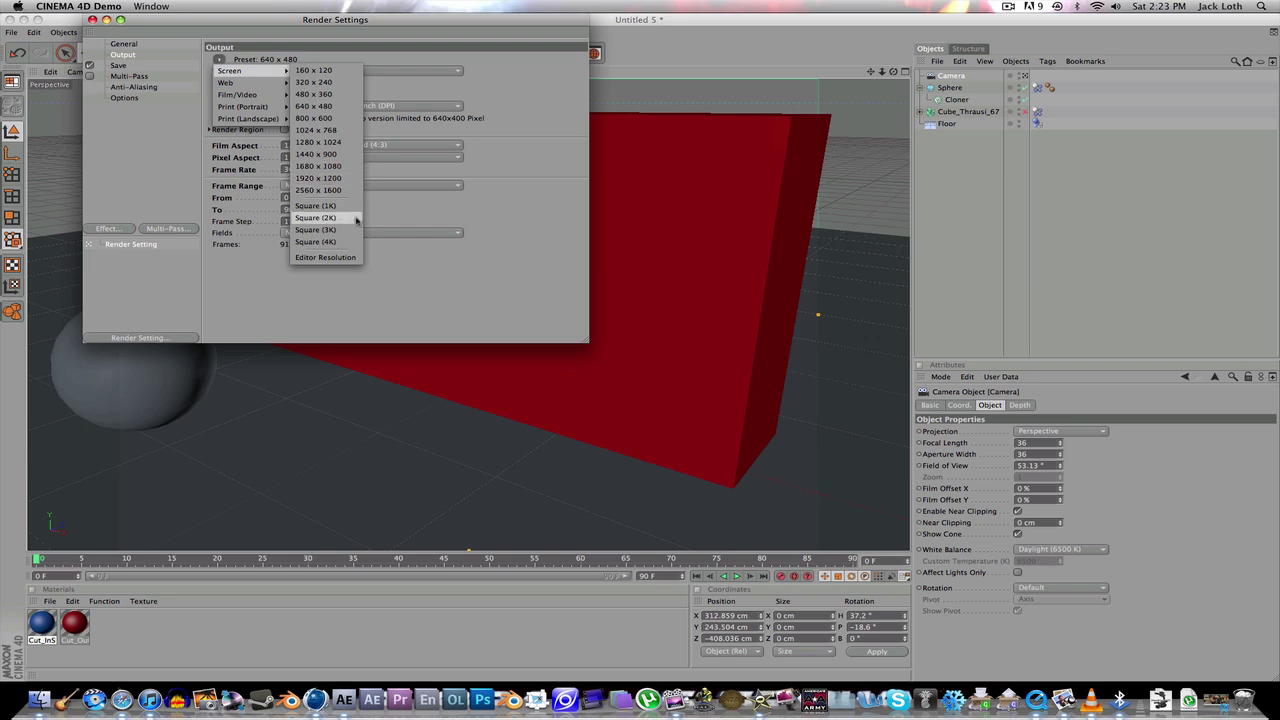
pyautogui.press('Escape')
# - Close the render settings and render the animation
pyautogui.click(120, 45)
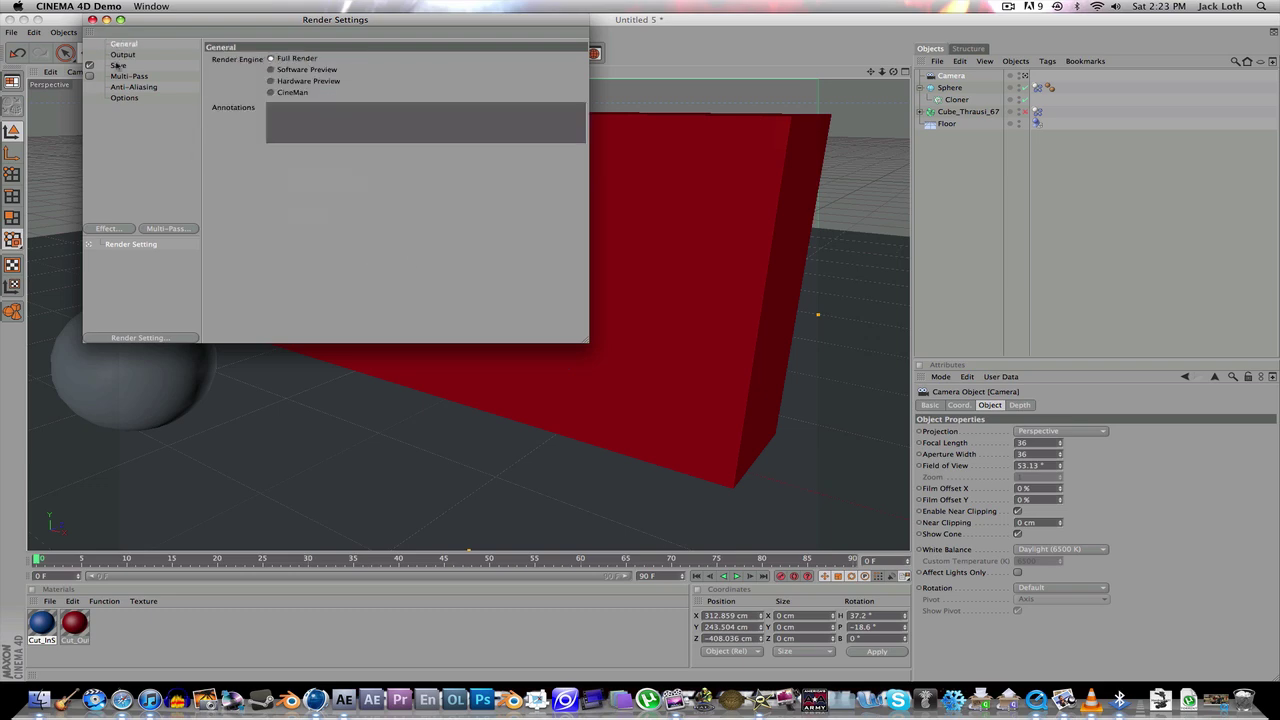
pyautogui.click(118, 66)
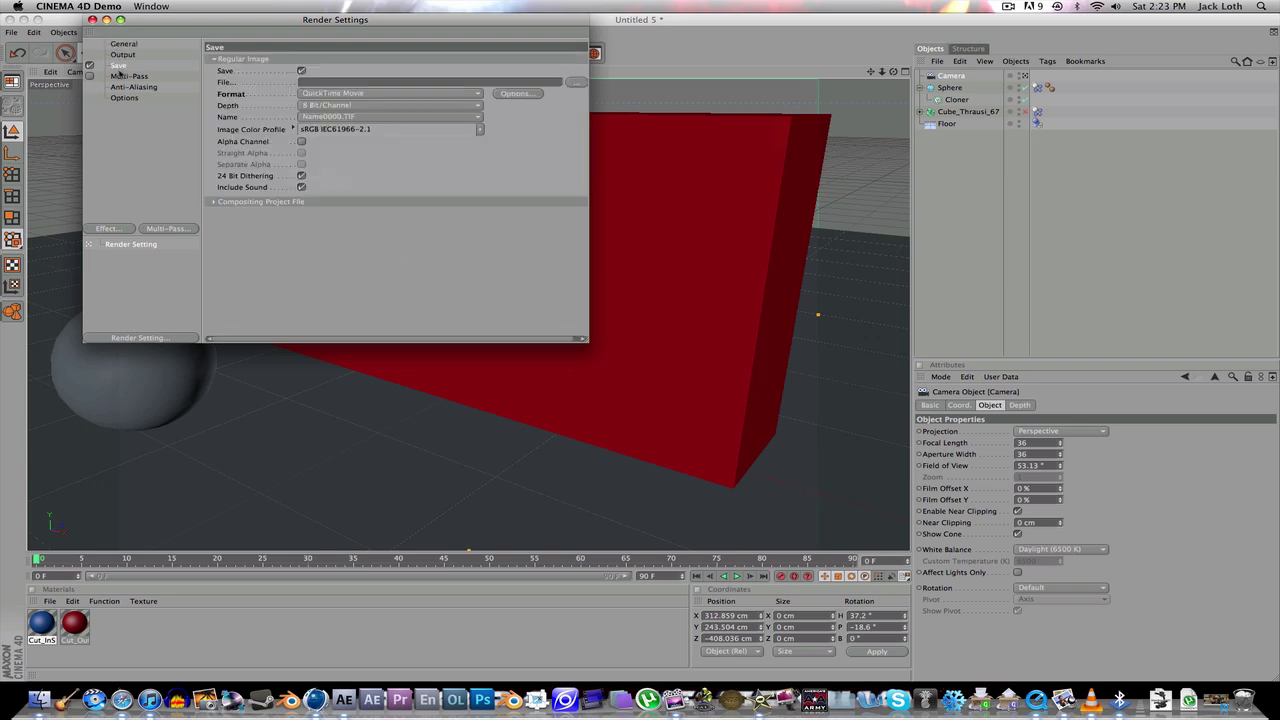
pyautogui.click(92, 21)
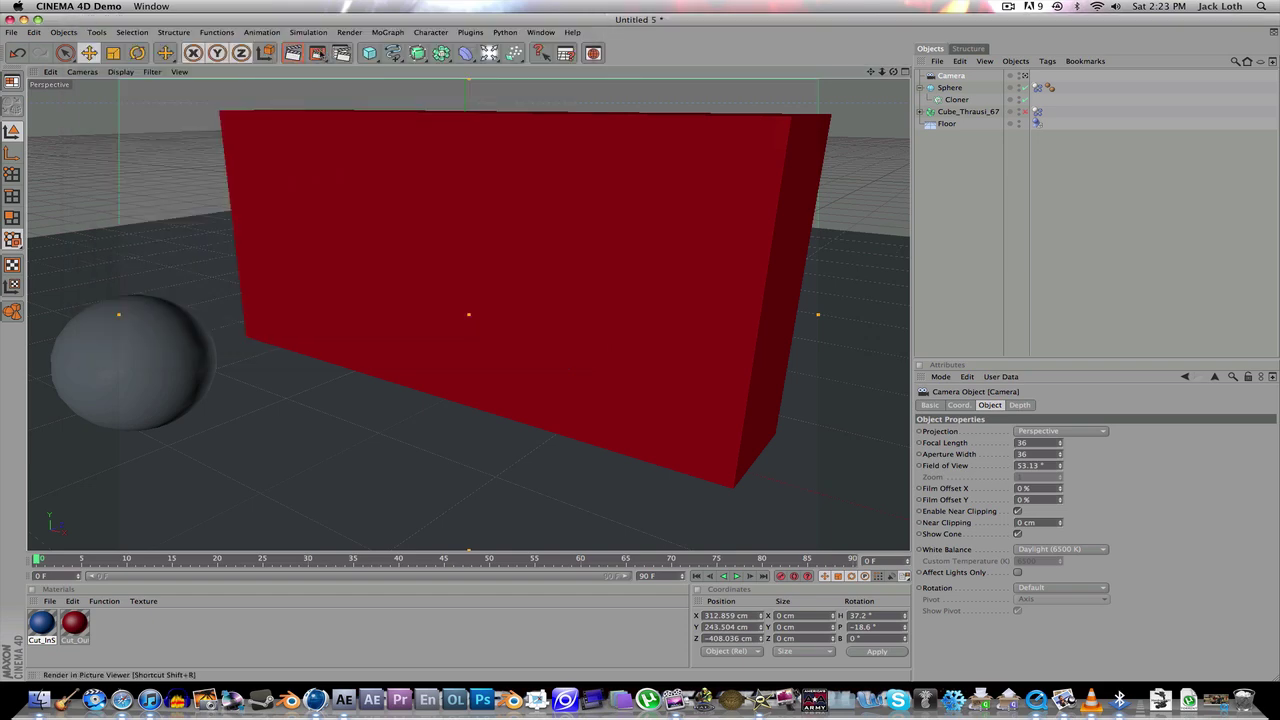
pyautogui.click(317, 53)
# - Test-render the sphere shattering the wall without saving, play it back, then stop and close the render
pyautogui.click(737, 233)
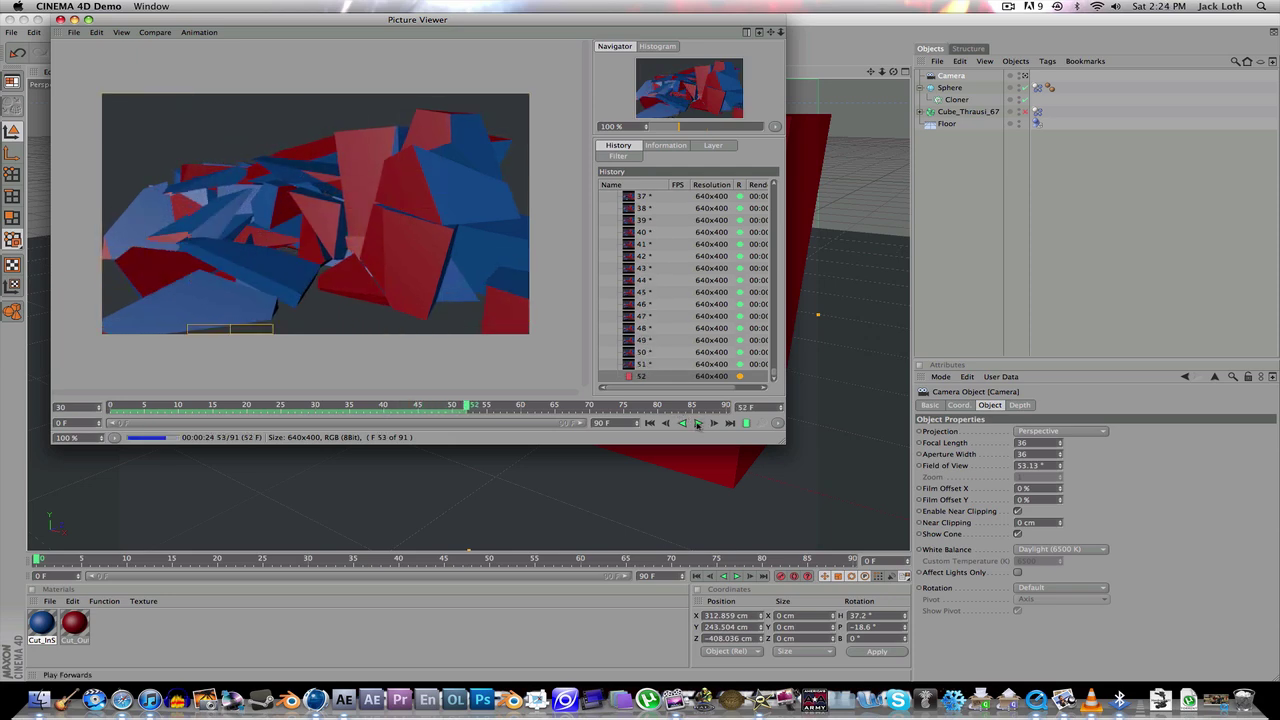
pyautogui.click(697, 423)
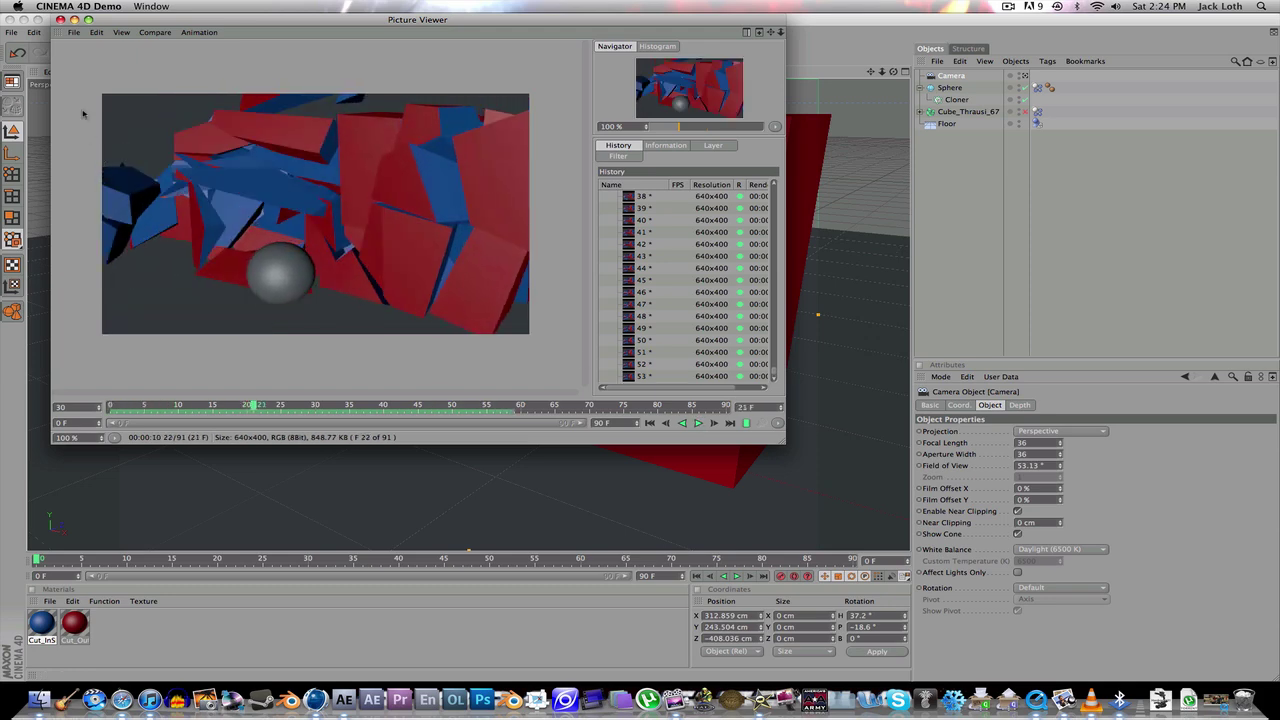
pyautogui.click(61, 20)
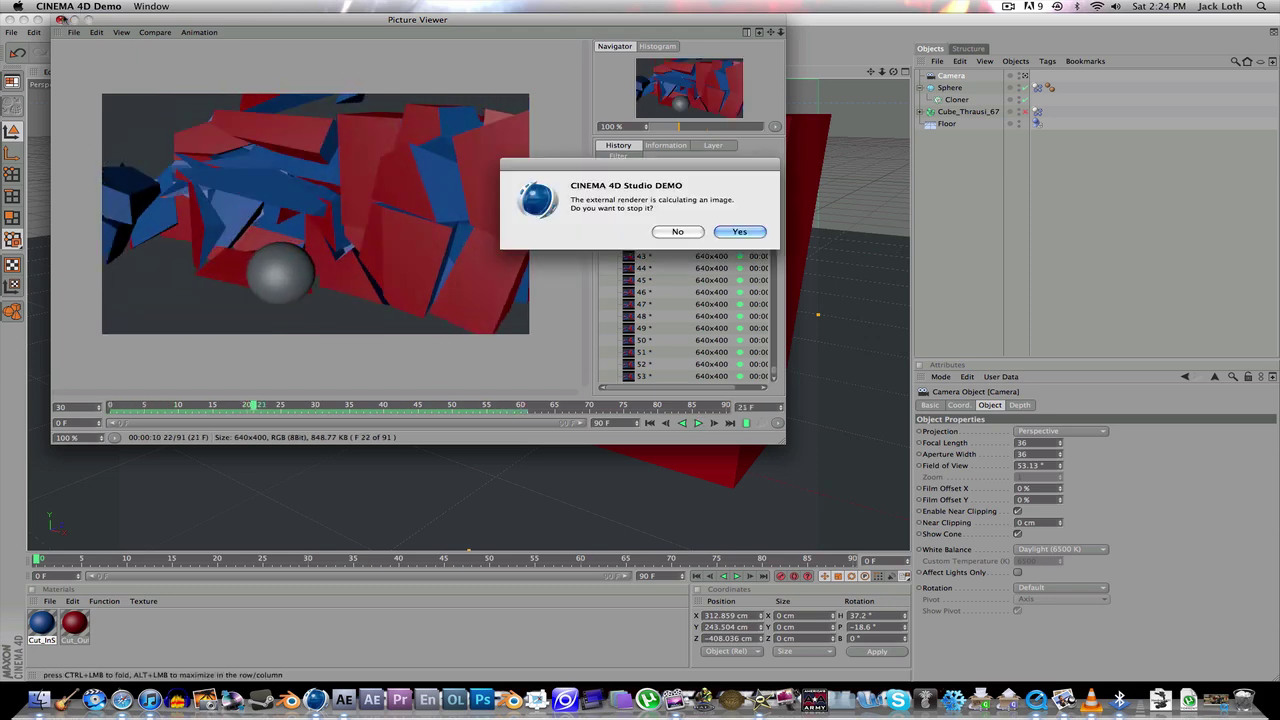
pyautogui.click(730, 232)
# - Add a light and position it raised above and in front of the wall
pyautogui.click(489, 53)
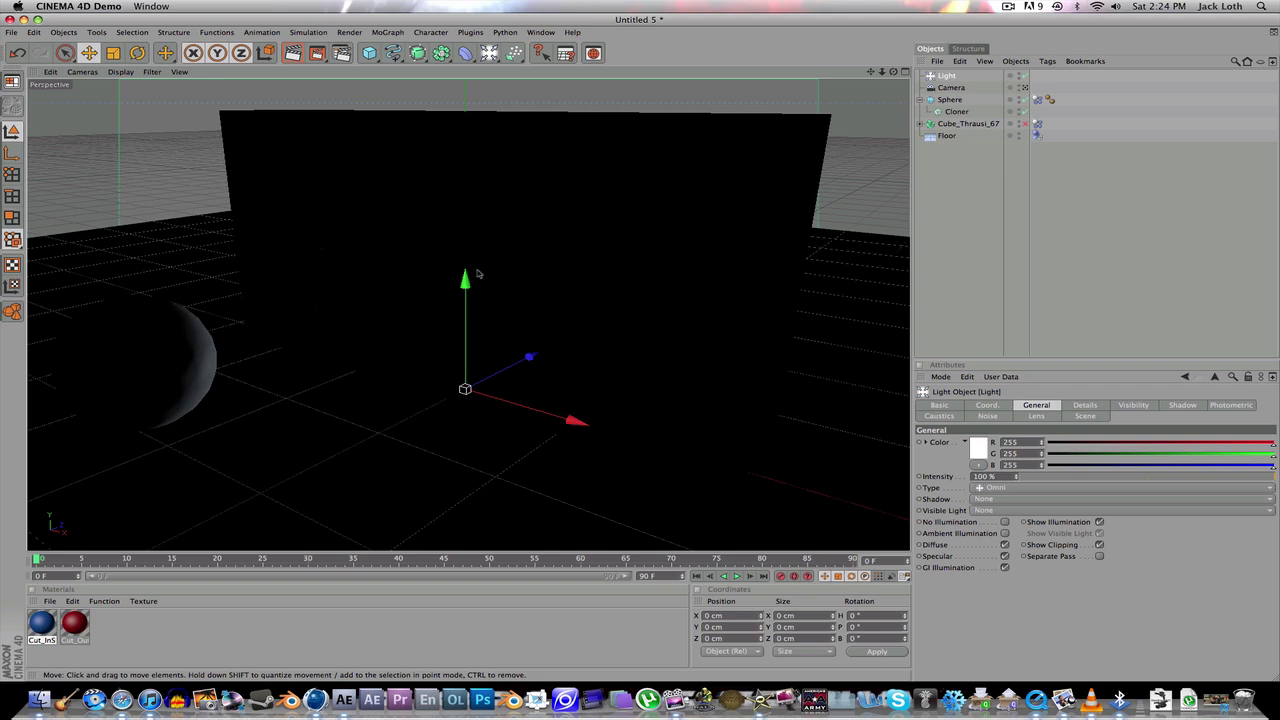
pyautogui.moveTo(478, 275); pyautogui.dragTo(470, 80)
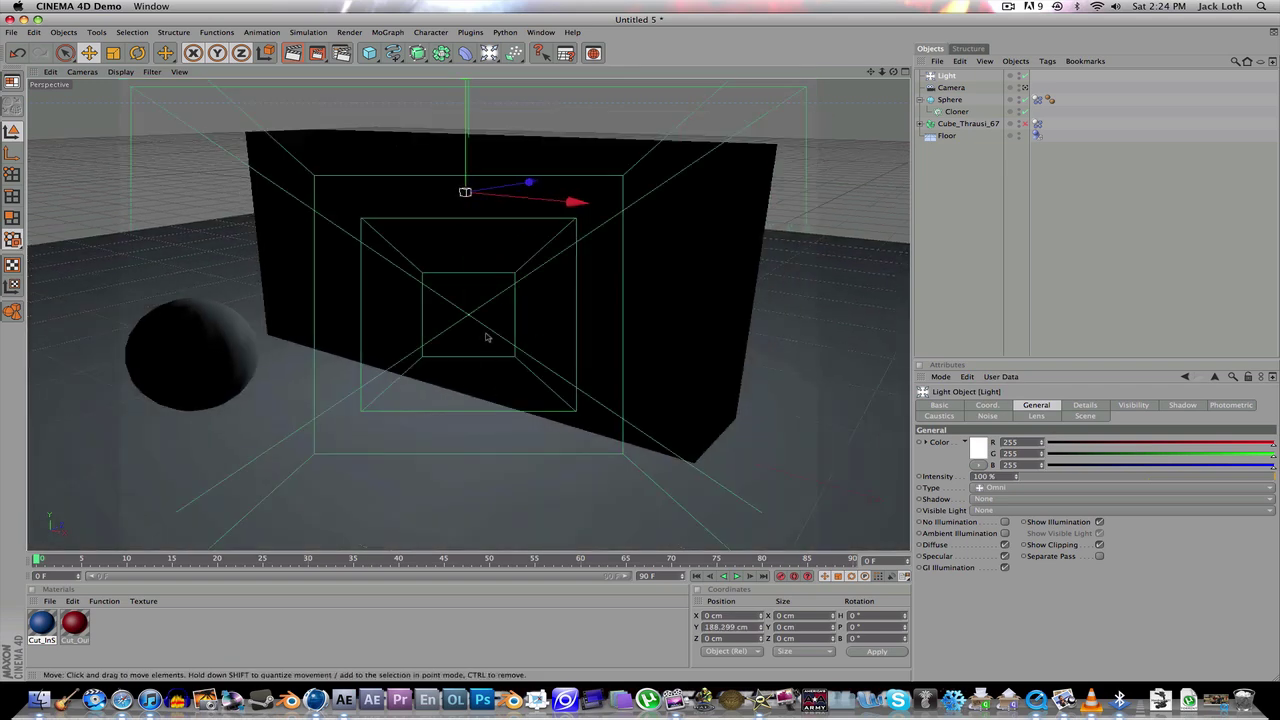
pyautogui.scroll(-3, 487, 338)
pyautogui.keyDown('alt'); pyautogui.moveTo(528, 324); pyautogui.dragTo(514, 296); pyautogui.keyUp('alt')
pyautogui.moveTo(564, 221); pyautogui.dragTo(336, 260)
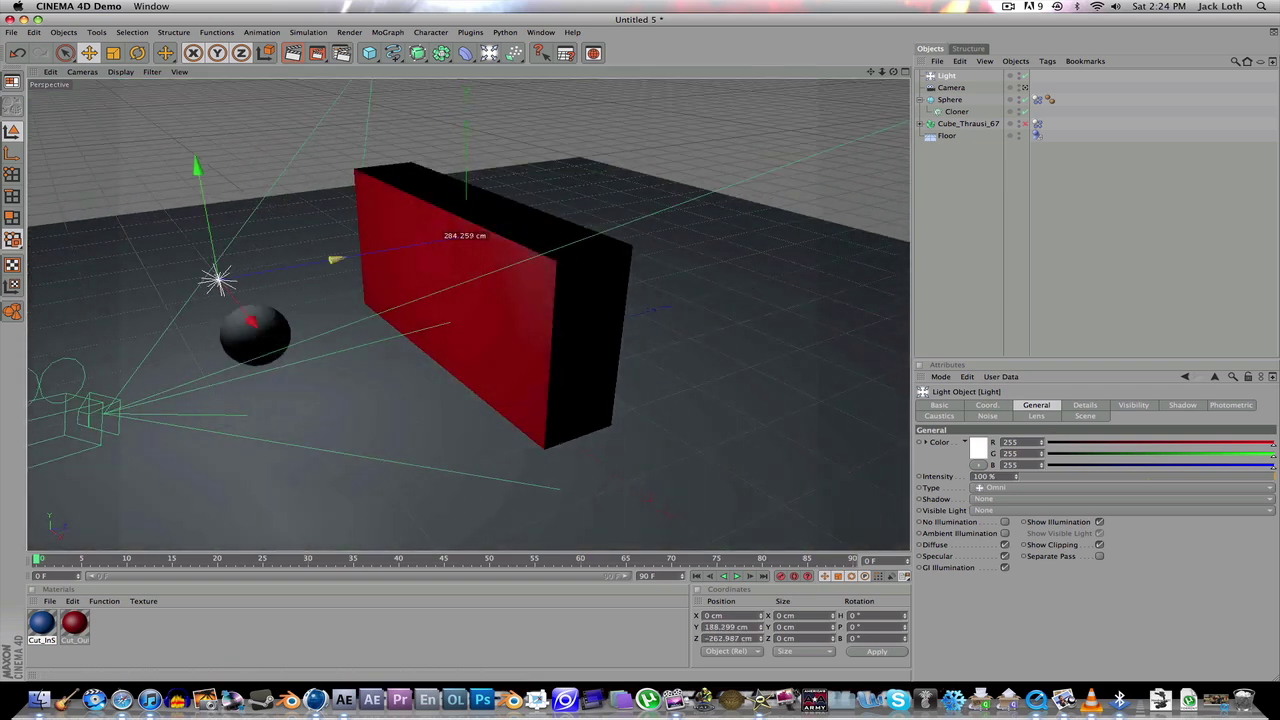
pyautogui.moveTo(197, 200); pyautogui.dragTo(192, 150)
# - Select the Floor and create a new blank material
pyautogui.keyDown('alt'); pyautogui.moveTo(470, 350); pyautogui.dragTo(257, 310); pyautogui.keyUp('alt')
pyautogui.click(174, 366)
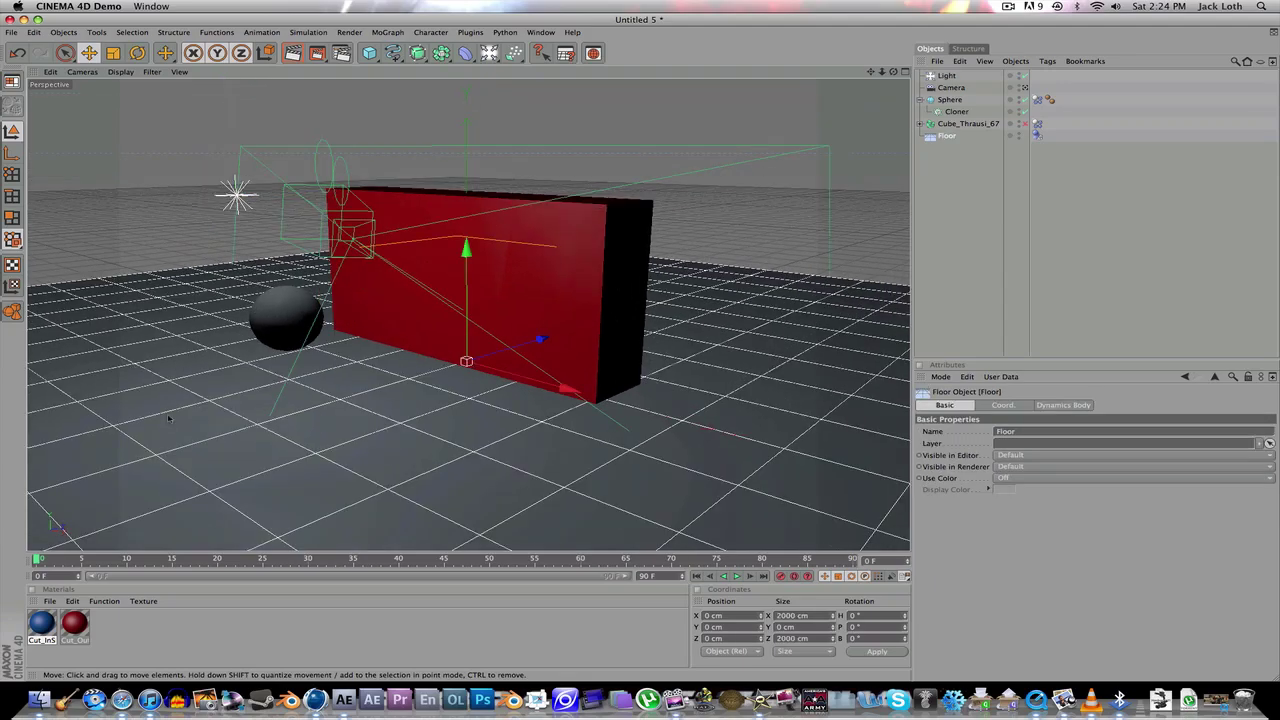
pyautogui.doubleClick(163, 634)
# - Set Mat's colour to pure white, apply it to Floor, and start a preview render
pyautogui.doubleClick(41, 623)
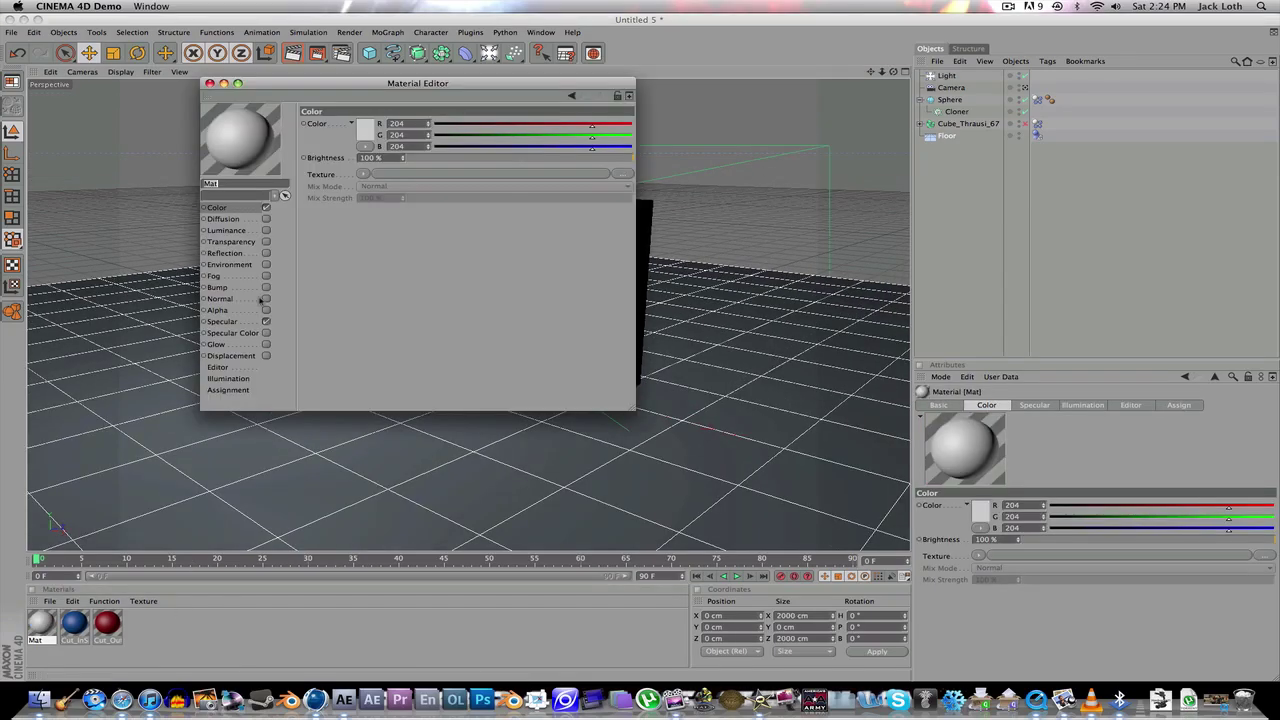
pyautogui.click(360, 127)
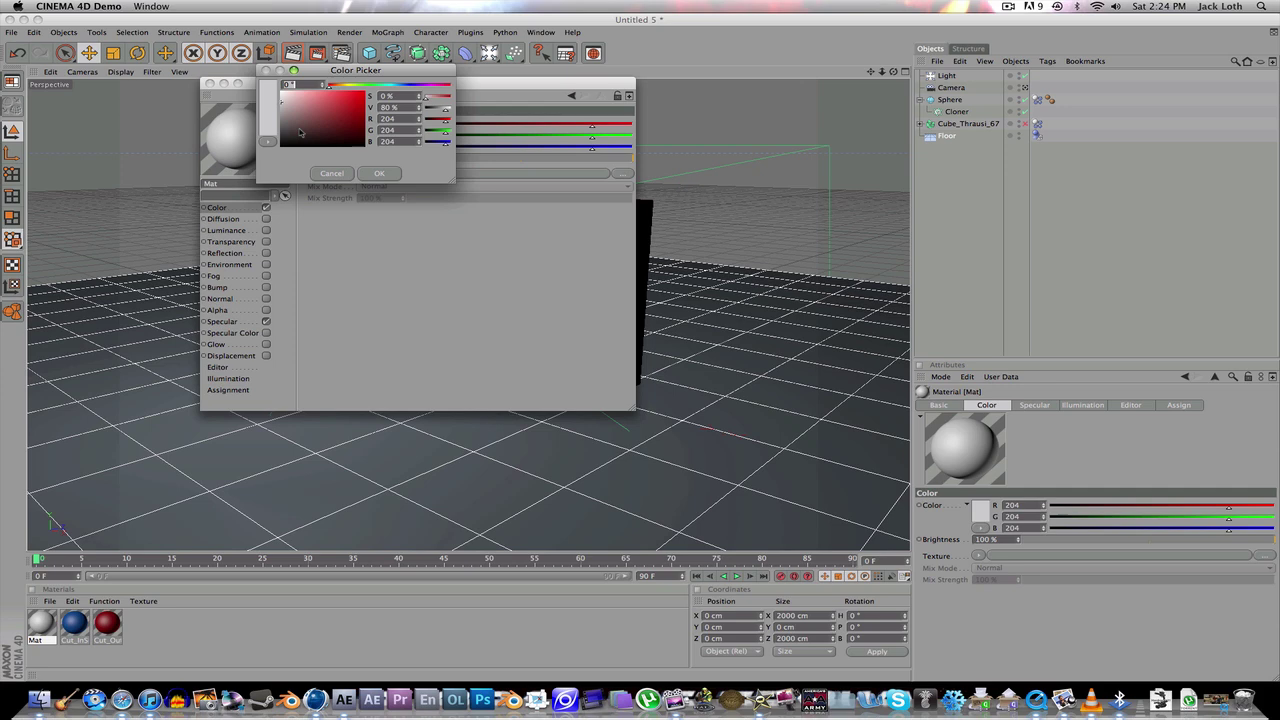
pyautogui.click(377, 173)
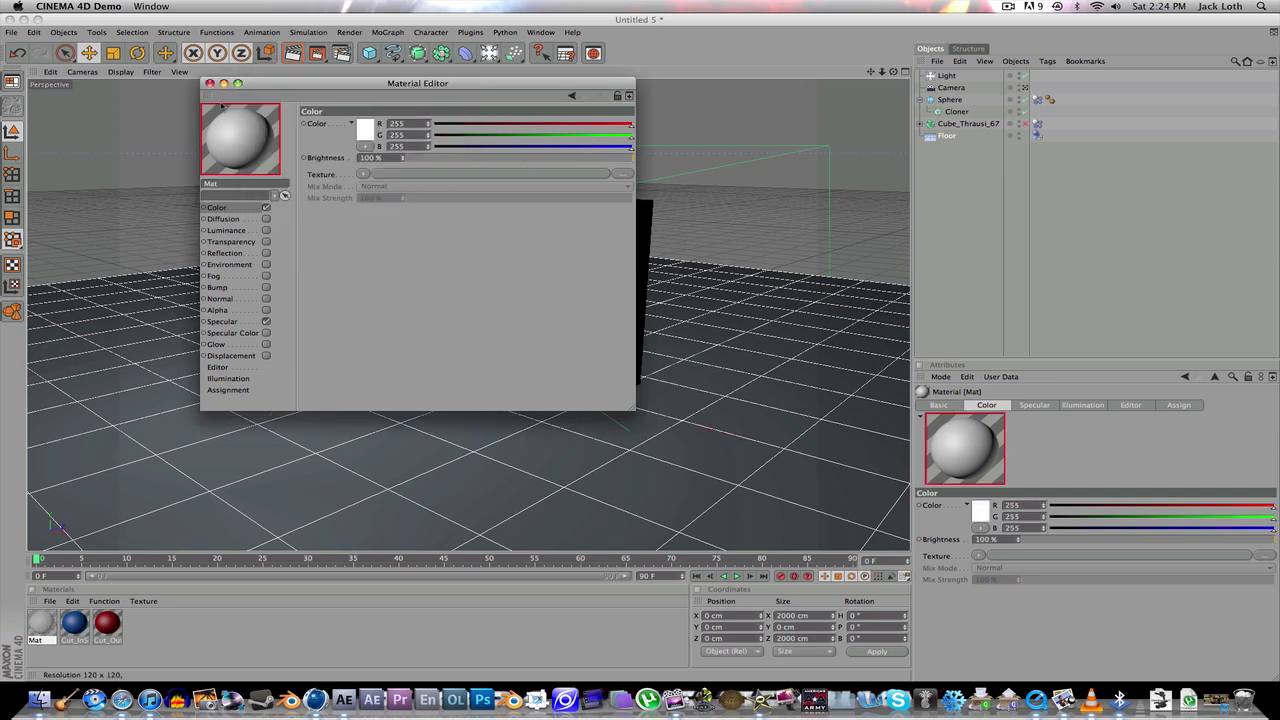
pyautogui.click(22, 632)
pyautogui.moveTo(41, 622); pyautogui.dragTo(304, 499)
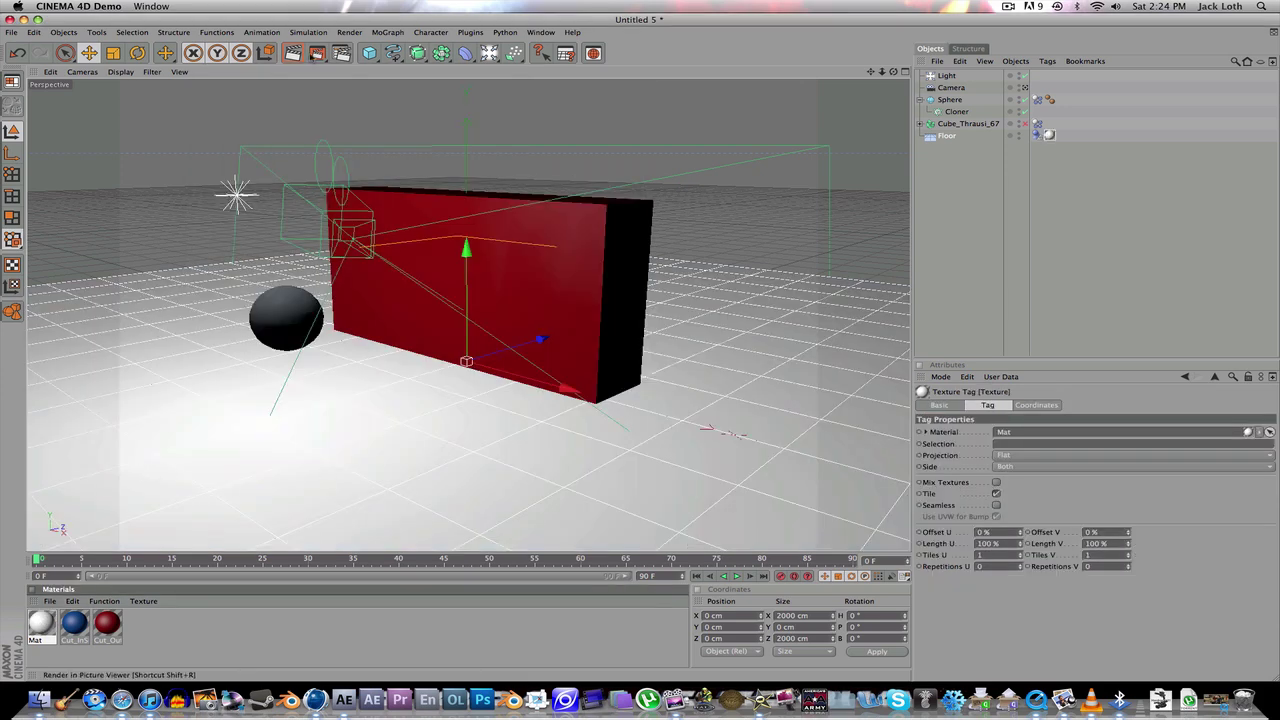
pyautogui.click(316, 53)
# - Render the lit, white-floored shattering animation without saving, play it back, then stop and close the render
pyautogui.click(718, 233)
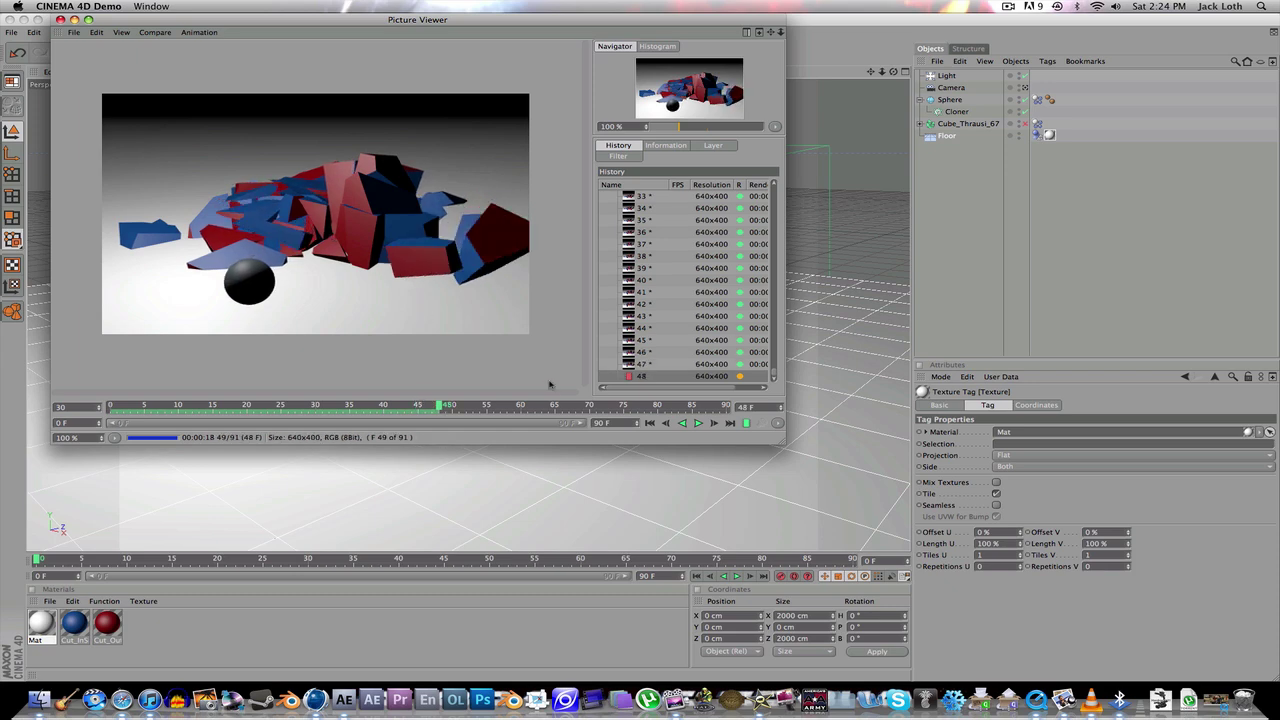
pyautogui.click(697, 422)
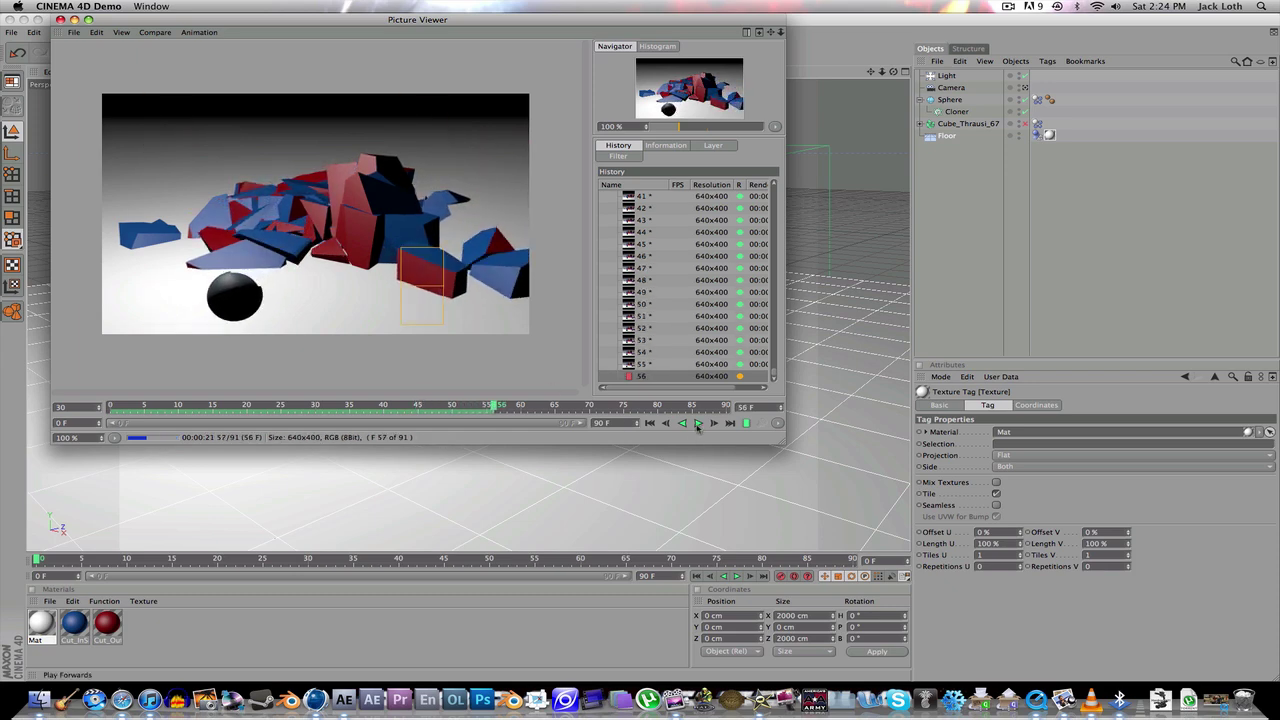
pyautogui.click(60, 20)
pyautogui.click(739, 232)
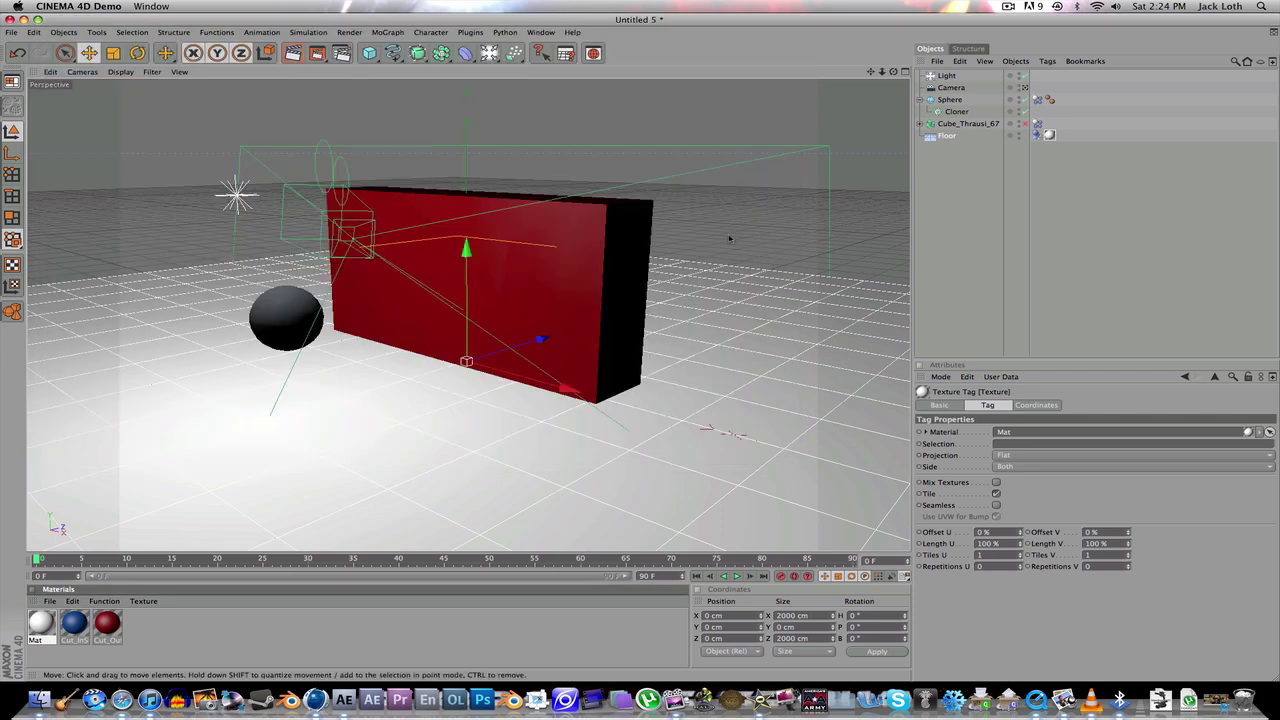